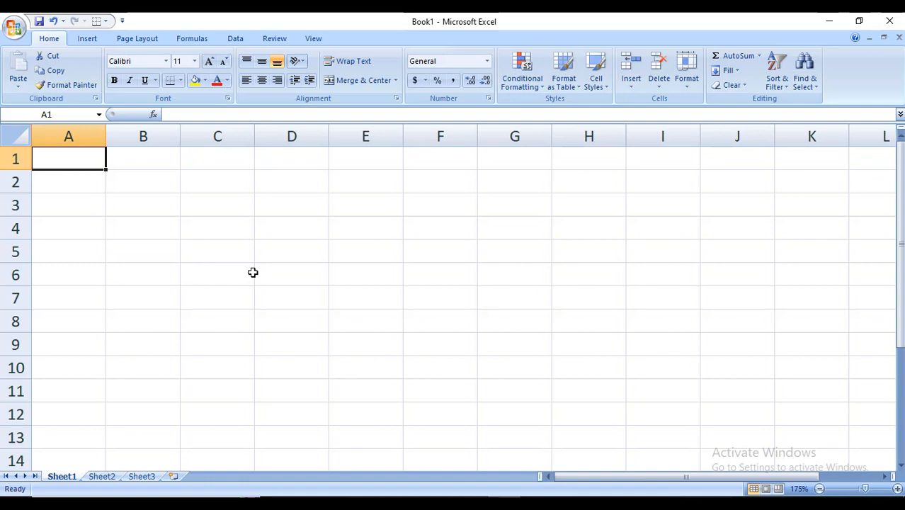
Enter the column headers SL, NAME, BNG and ENG across row 1 starting at A1
type("SL")
key("Tab")
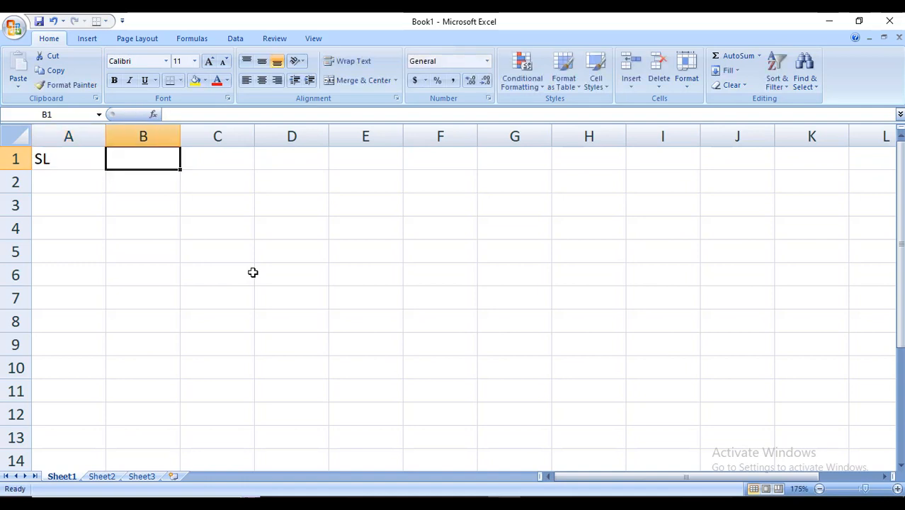
type("NAME")
key("Tab")
type("R")
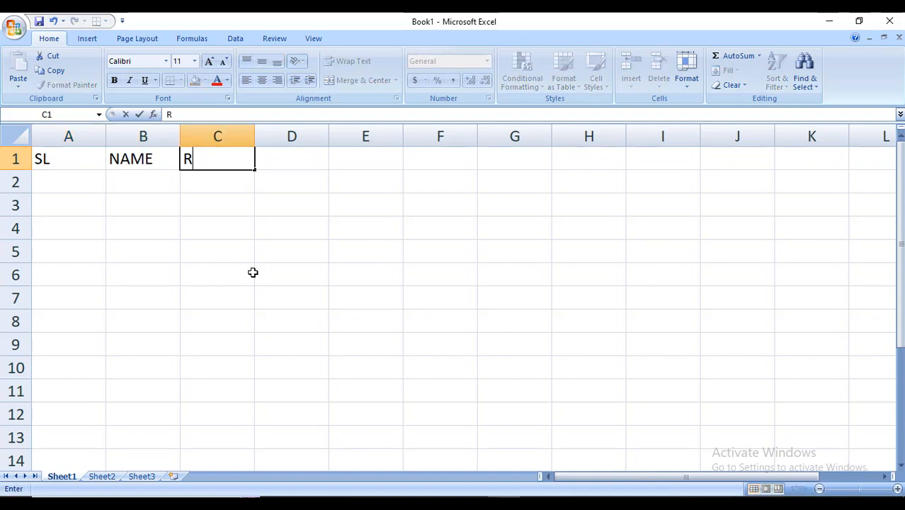
key("BackSpace")
type("BNG")
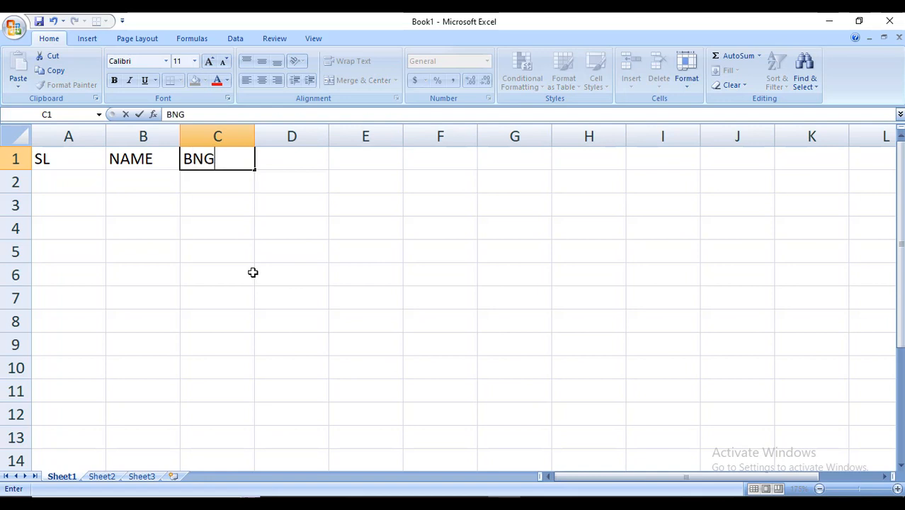
key("Tab")
type("EMG")
key("BackSpace")
key("BackSpace")
type("NG")
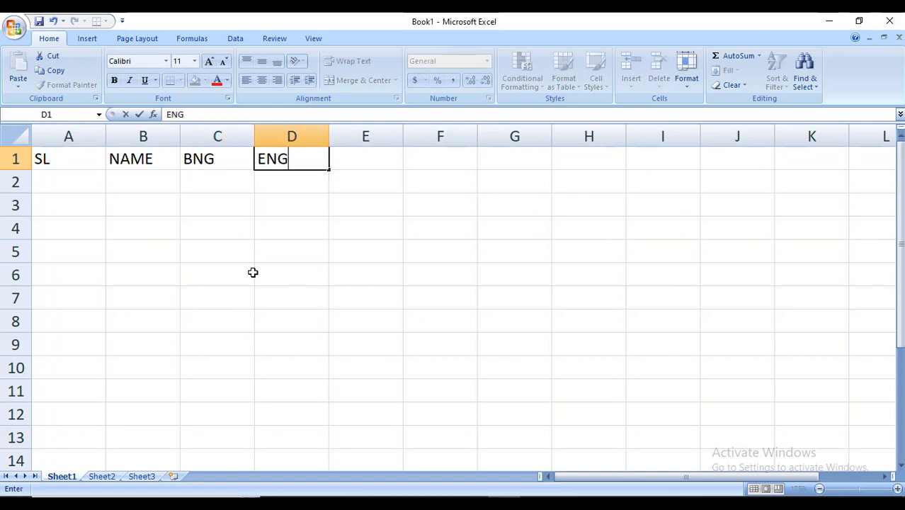
Continue the header row with MATH, TOTAL, AVG and RESULT in E1 through H1
key("Tab")
type("MATH")
key("Tab")
type("TO")
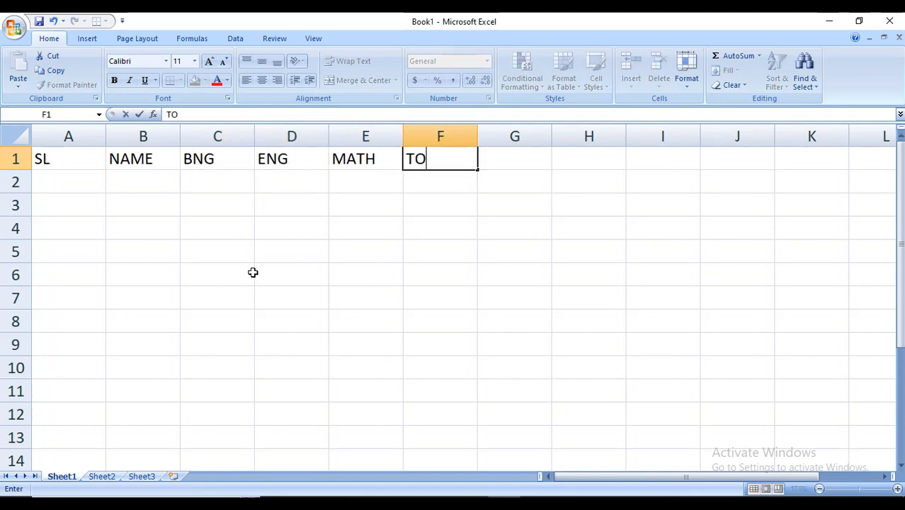
type("TAL")
key("Tab")
type("AVG")
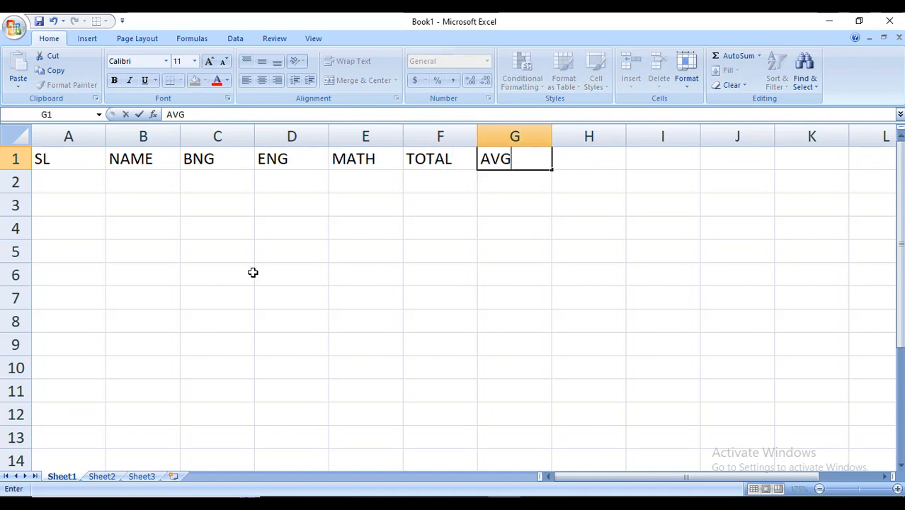
key("Tab")
type("RESULT")
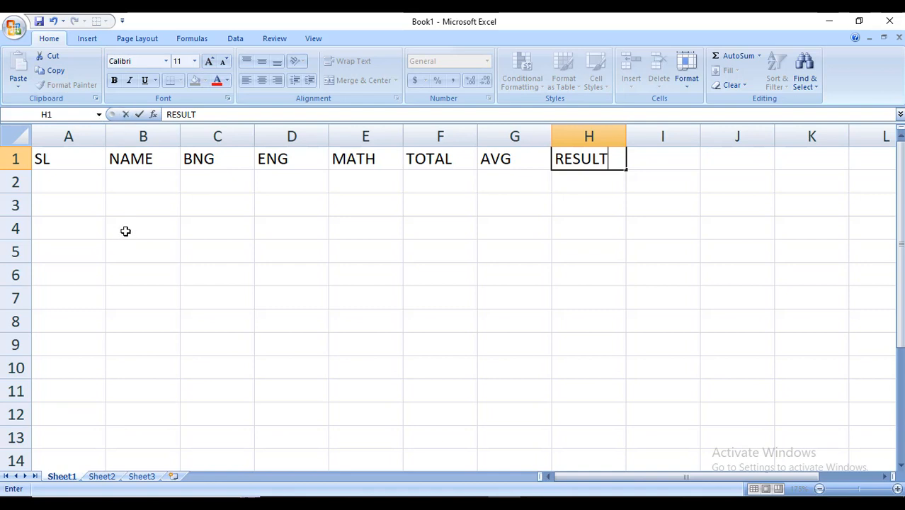
Enter 1 in A2 and fill the serial numbers down to 5 in A6
left_click(88, 184)
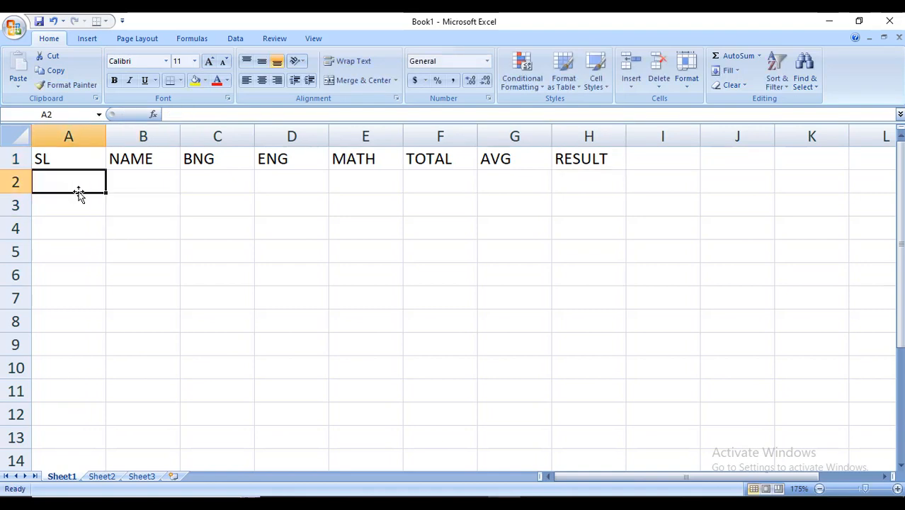
type("1")
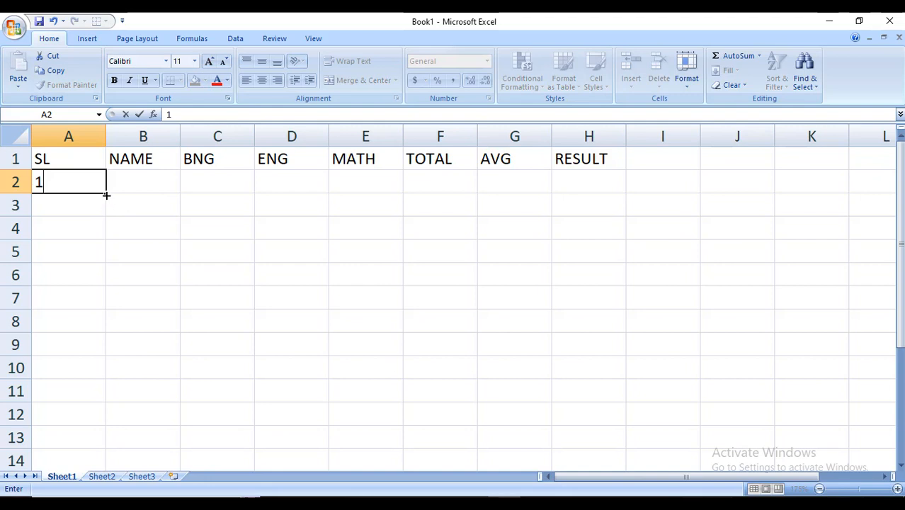
left_click(133, 210)
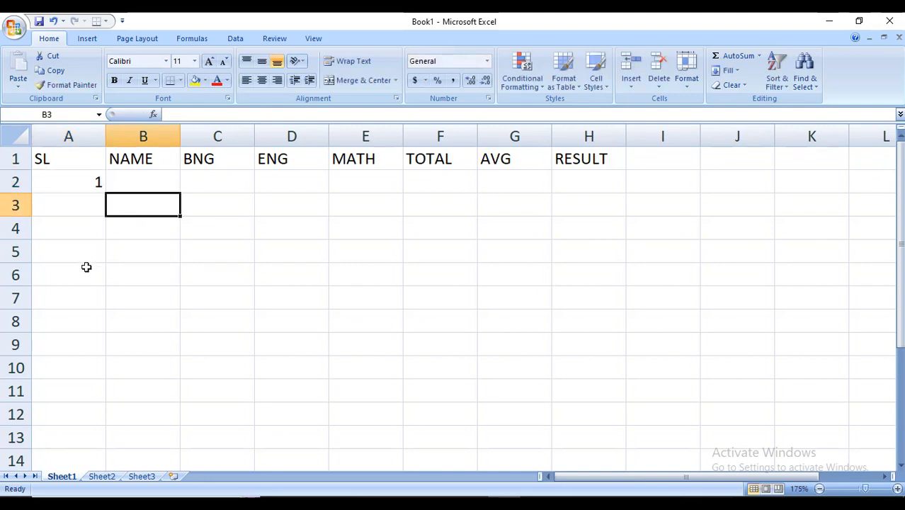
left_click(78, 184)
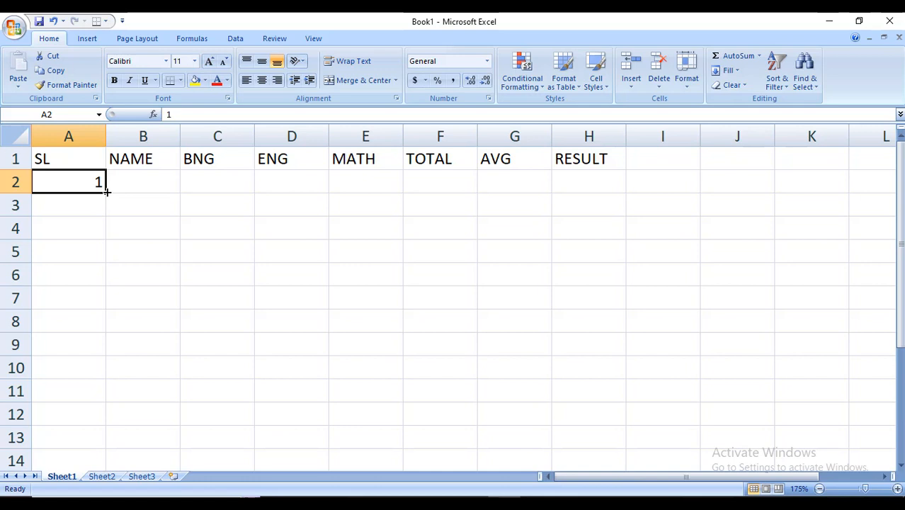
left_click_drag(106, 191, 111, 287)
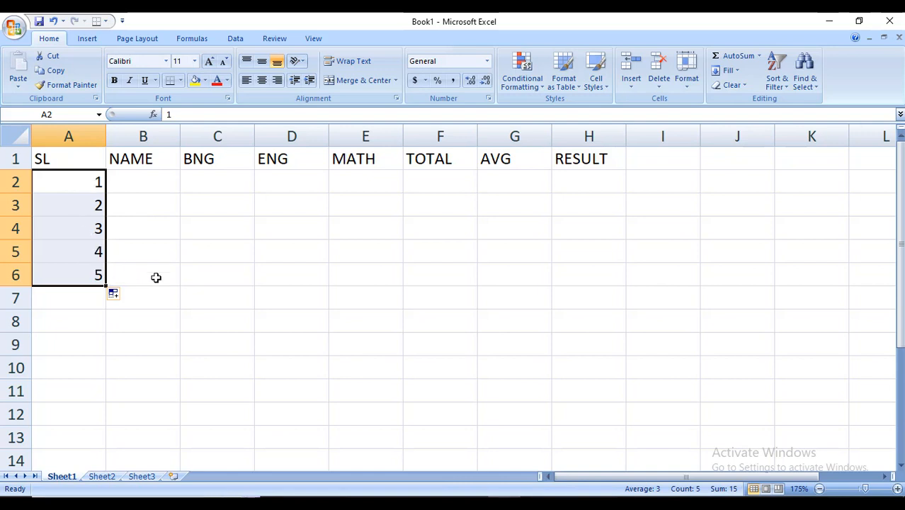
left_click(184, 251)
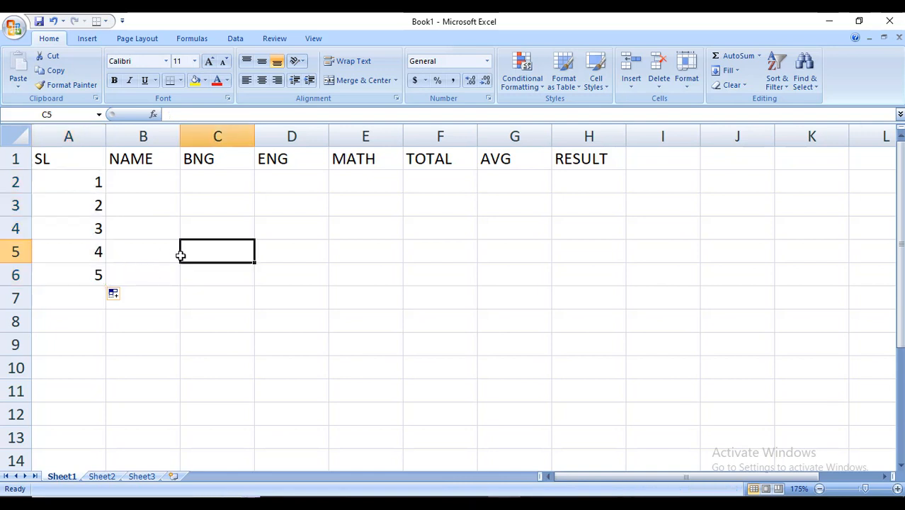
left_click(75, 181)
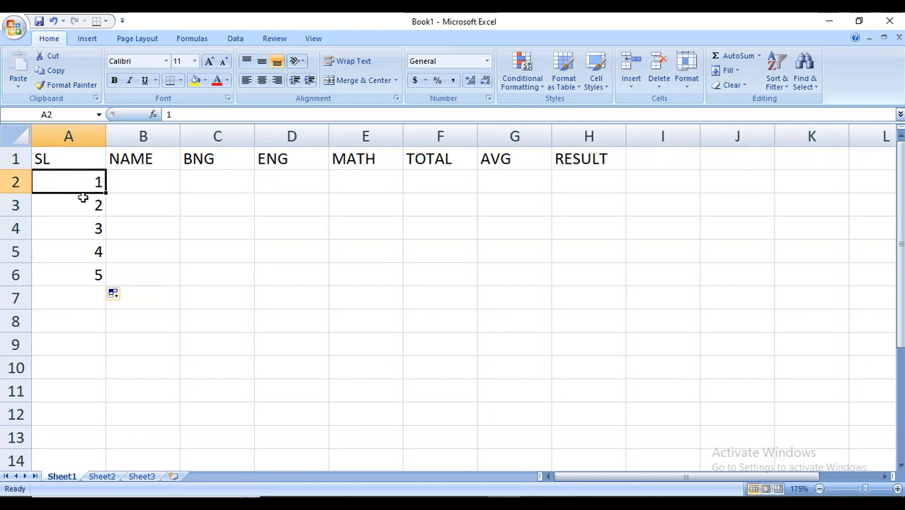
Enter a student's name in B2 and copy it down through B6
left_click(131, 183)
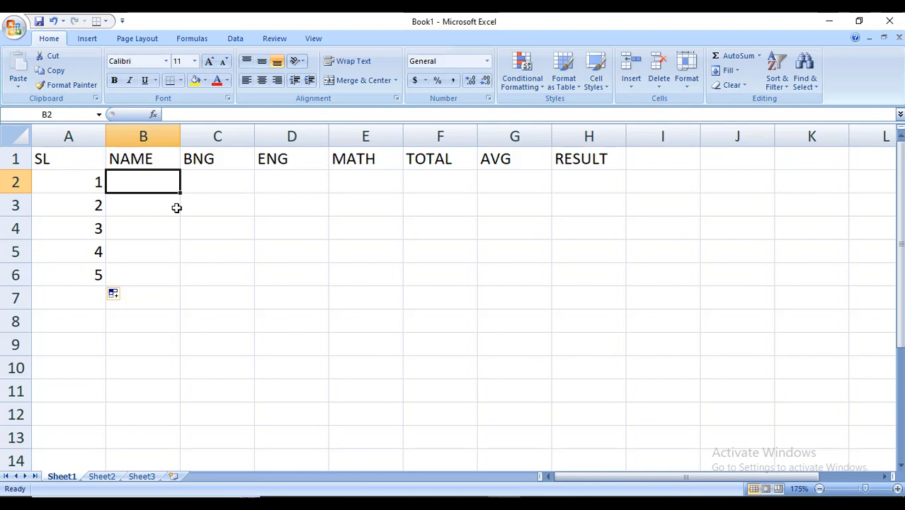
type("rA")
key("BackSpace")
key("BackSpace")
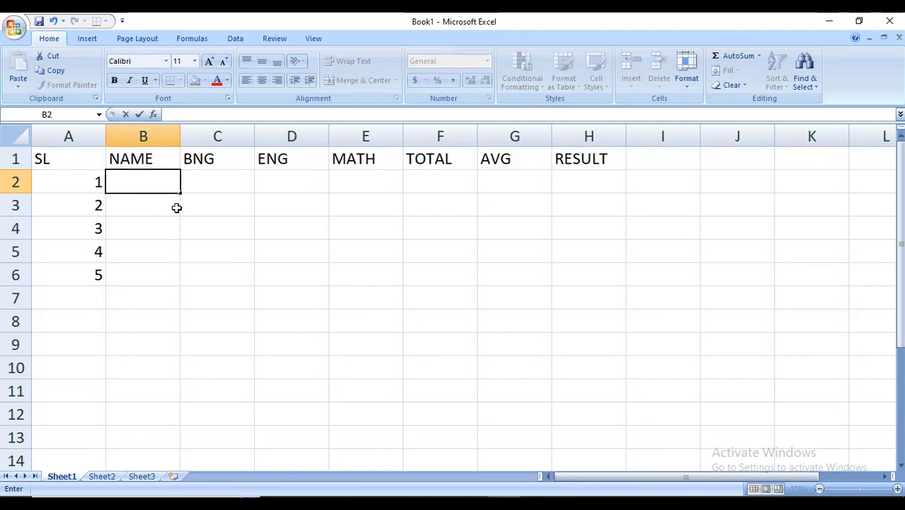
type("SHINAN")
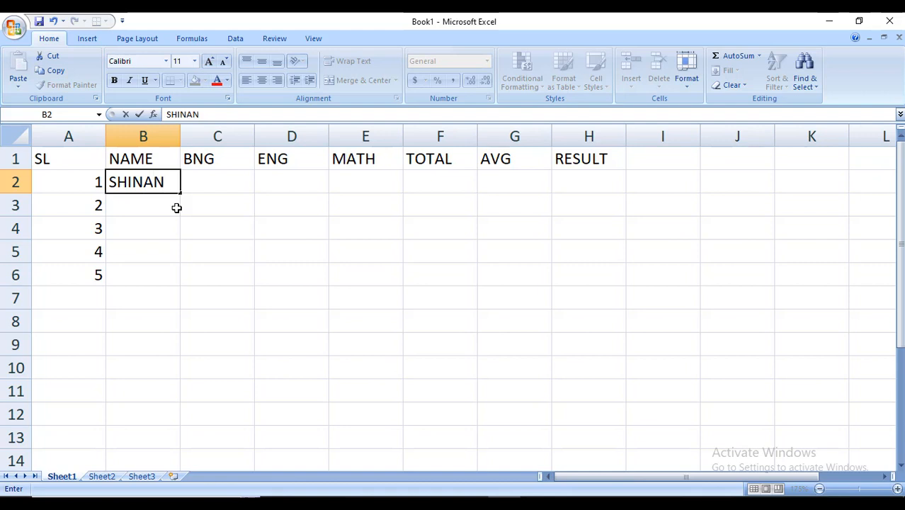
left_click(184, 244)
left_click(159, 191)
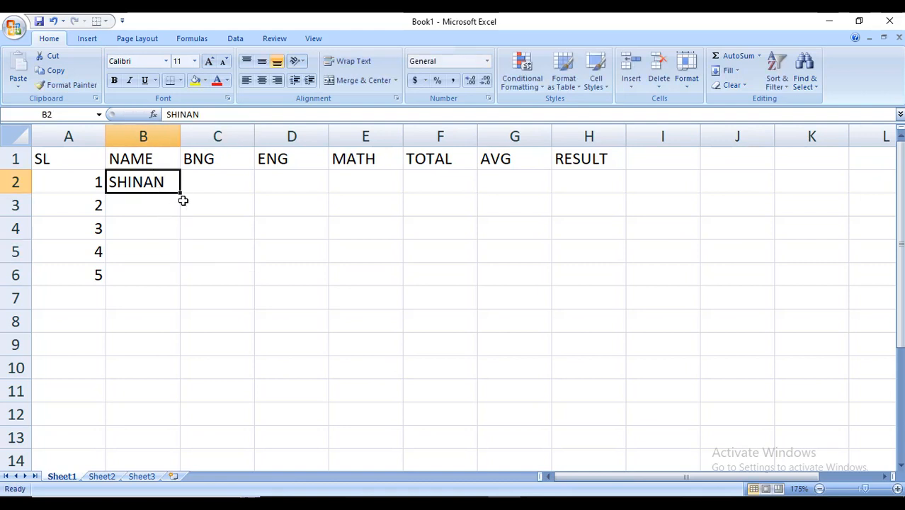
left_click_drag(180, 192, 183, 293)
Select C2:E6, enter =RANDBETWEEN(1,99) and fill it across the whole mark range
left_click(214, 178)
left_click_drag(214, 178, 348, 269)
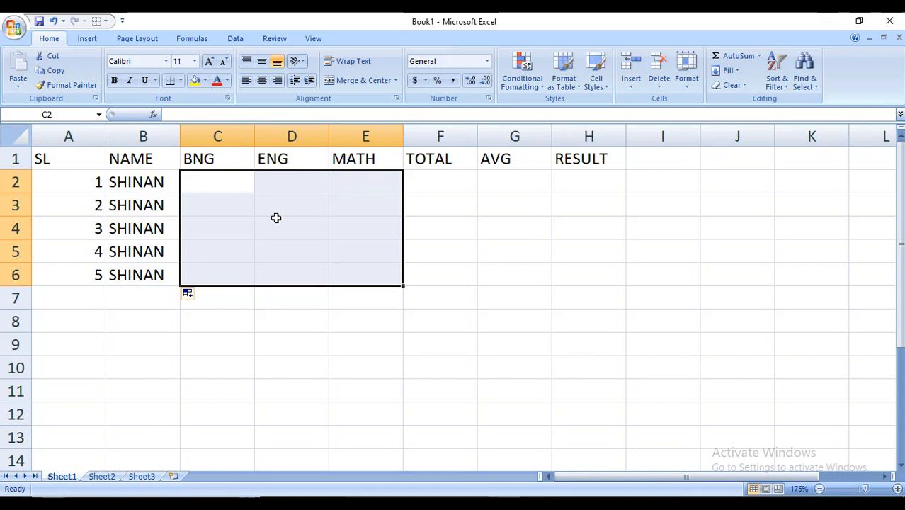
type("=R")
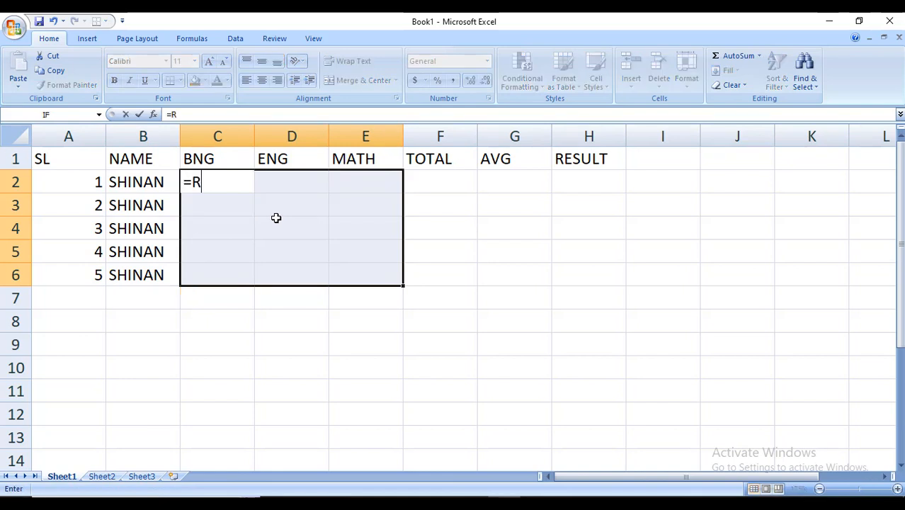
type("AN")
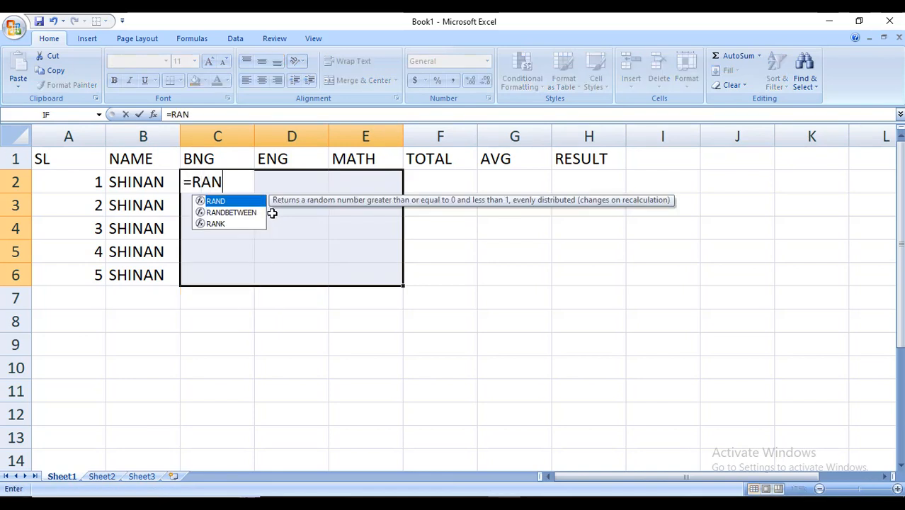
double_click(241, 213)
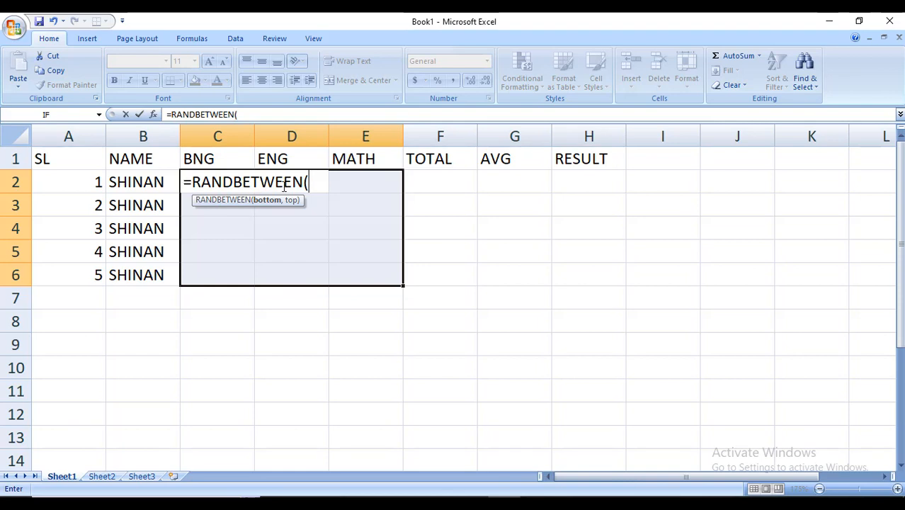
type("1,99")
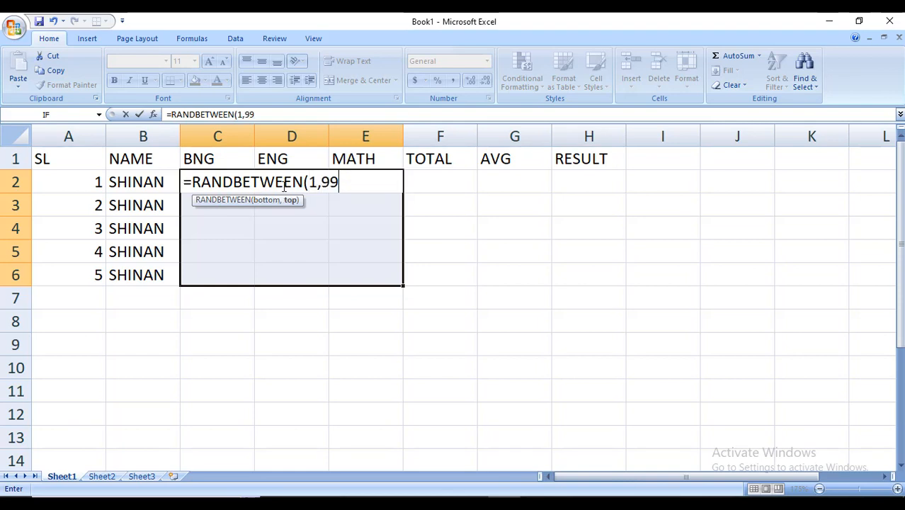
type(")")
key("Return")
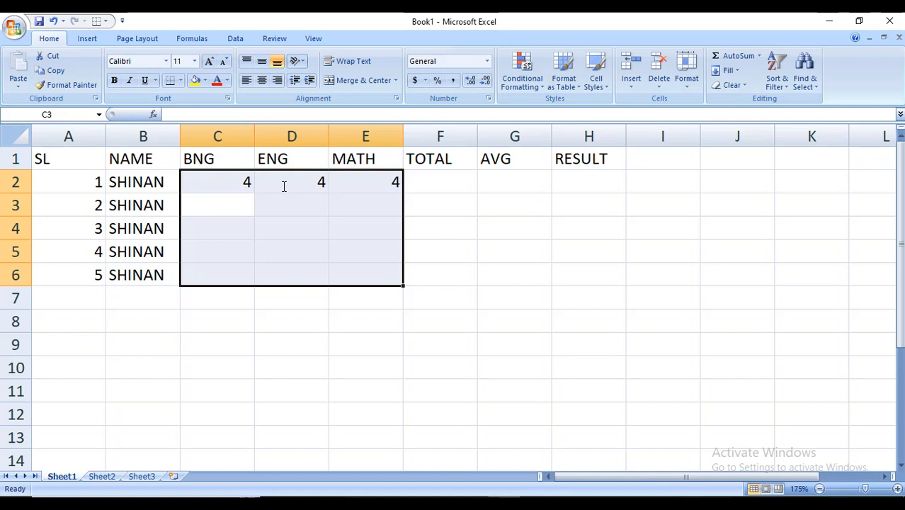
key("ctrl+d")
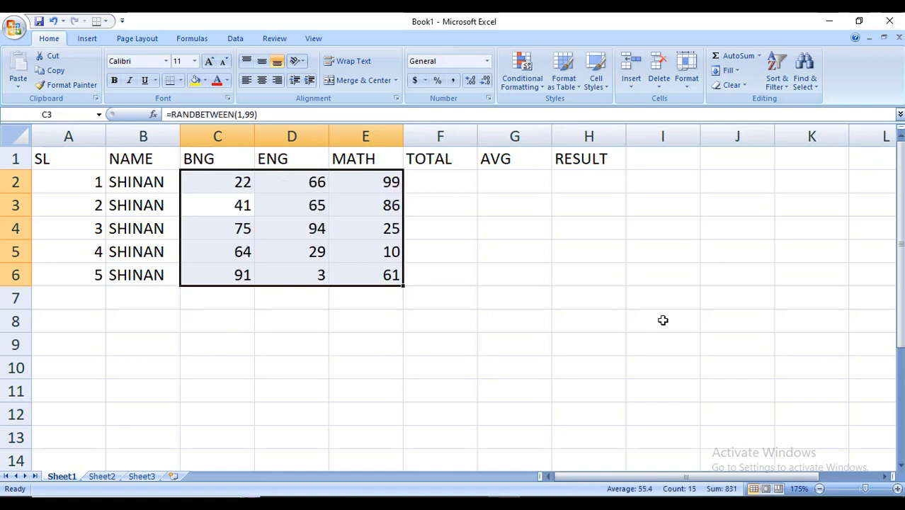
Recalculate the sheet several times to regenerate the random marks
key("F9")
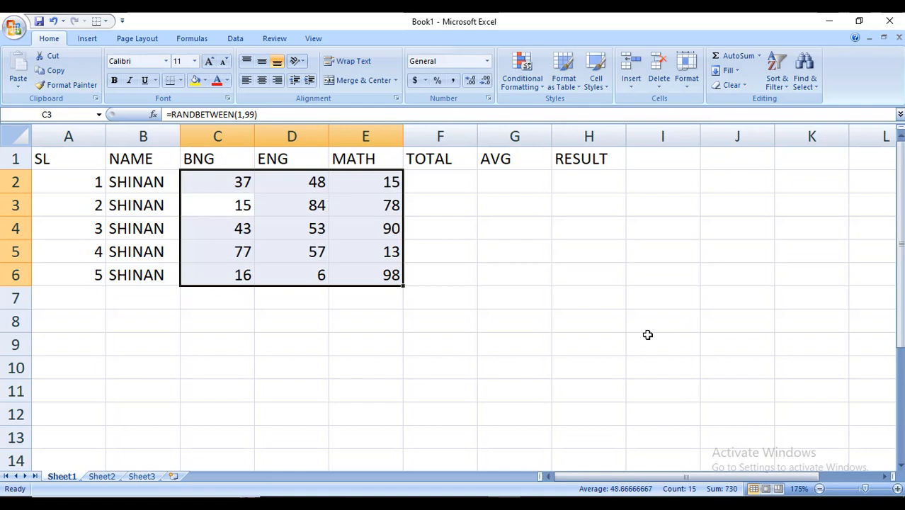
key("F9")
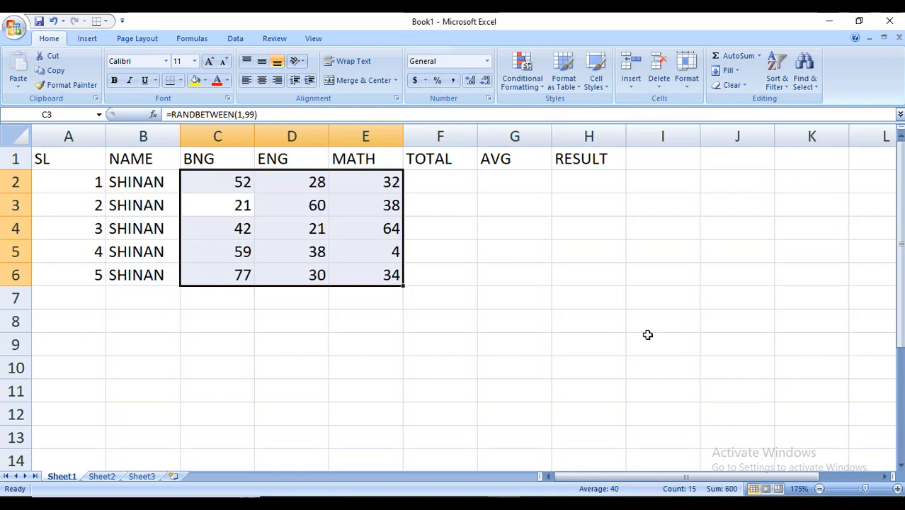
key("F9")
key("F9")
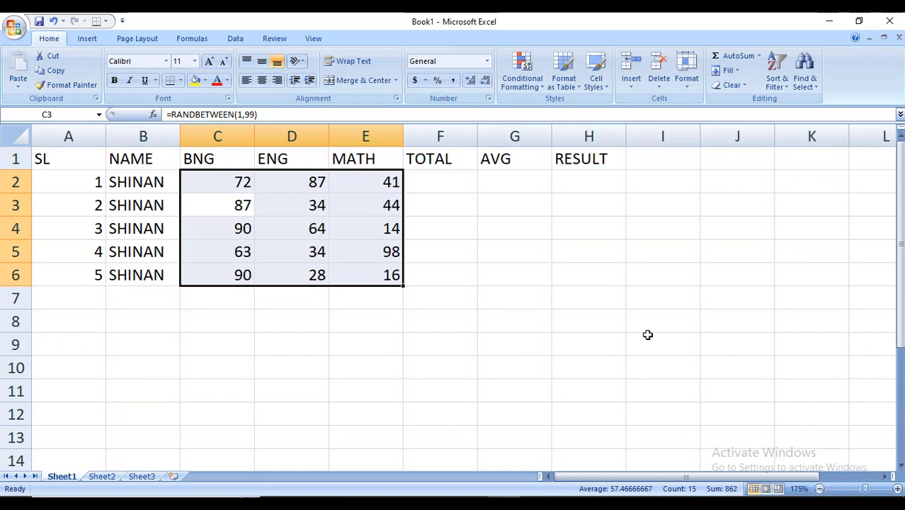
Copy the marks range and paste it back onto itself as values only
left_click(55, 70)
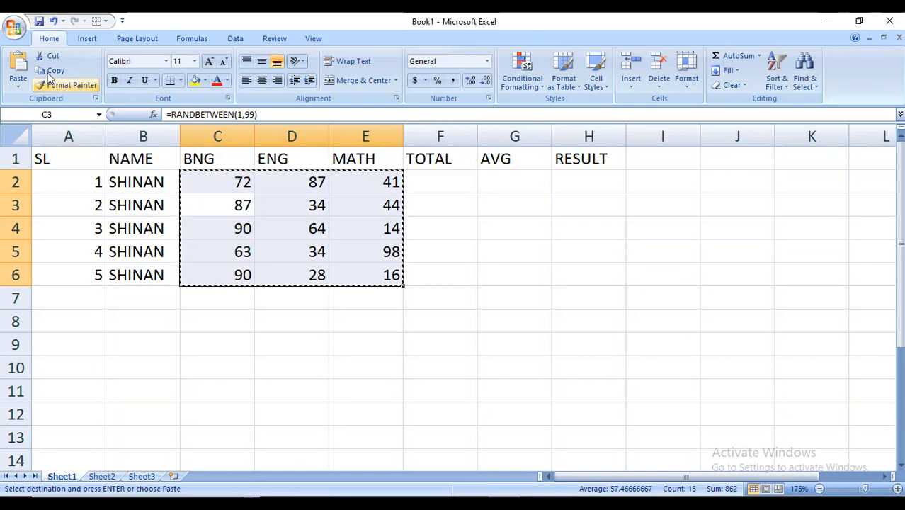
left_click(18, 85)
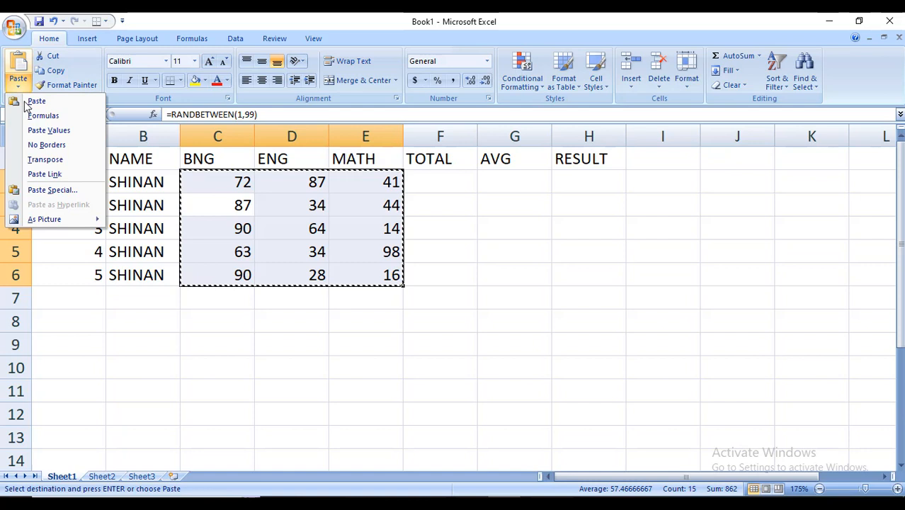
left_click(48, 131)
left_click(333, 343)
key("BackSpace")
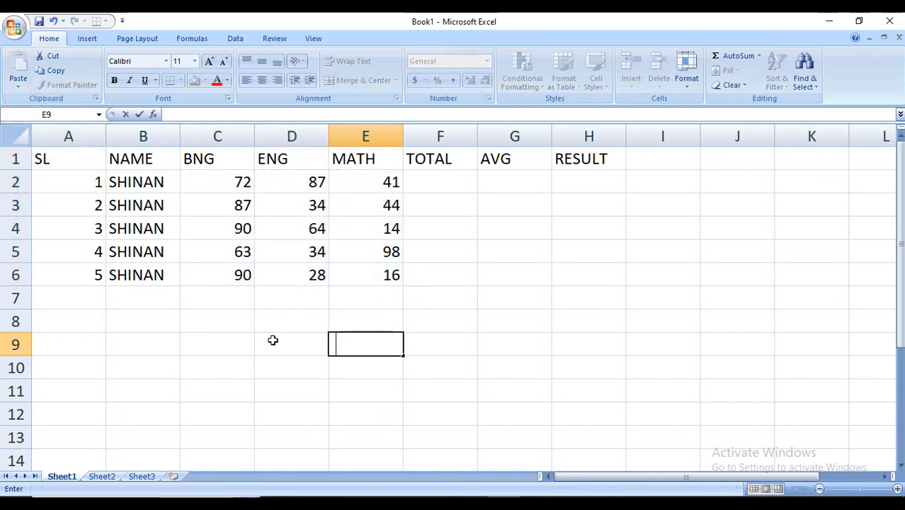
Review the table by selecting the data range and the individual mark cells in row 2
left_click(249, 344)
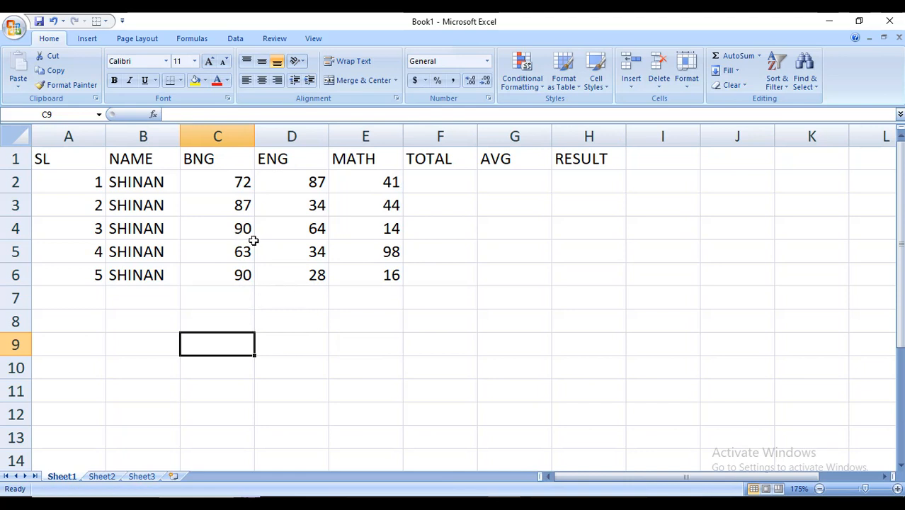
left_click(457, 246)
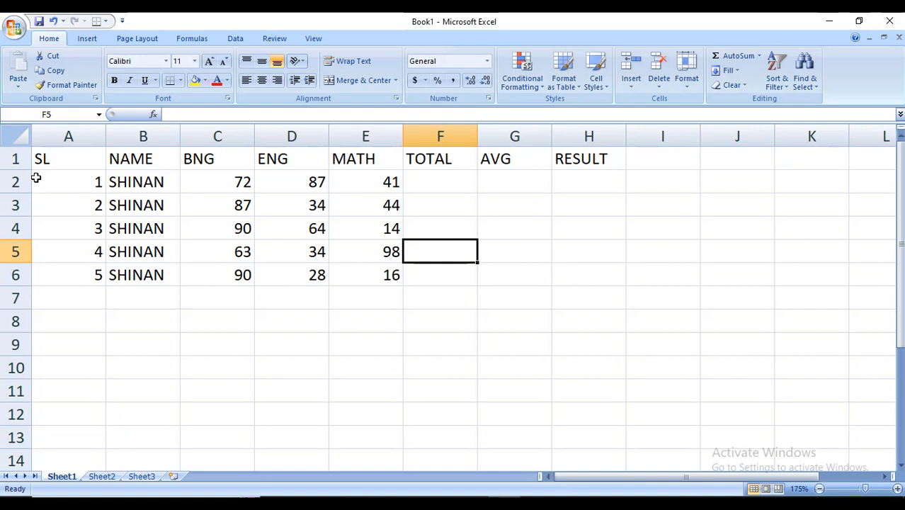
left_click(65, 164)
left_click_drag(65, 164, 538, 294)
left_click(465, 318)
left_click_drag(70, 188, 281, 184)
left_click(281, 185)
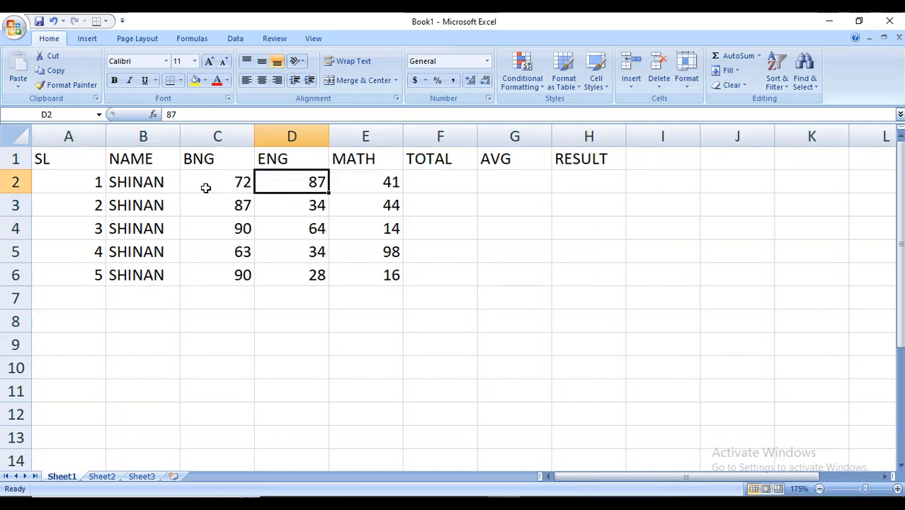
left_click(206, 186)
left_click(277, 184)
left_click(389, 196)
left_click(365, 183)
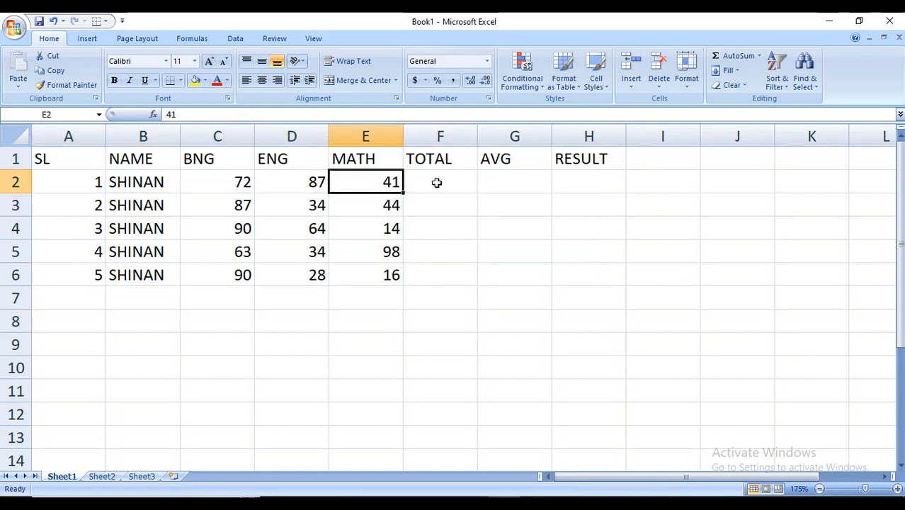
Enter =SUM(C2:E2) in F2 to total the first student's marks, then clear the cell
left_click(437, 183)
left_click(502, 180)
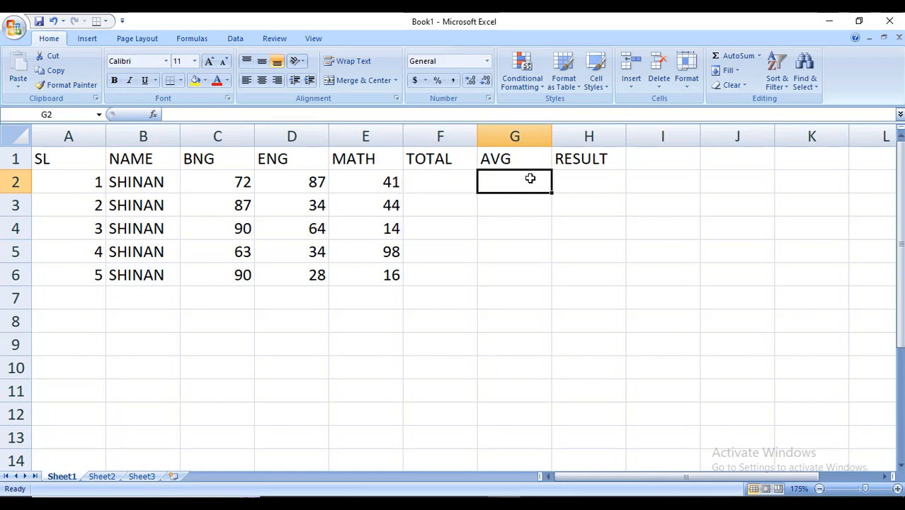
left_click(562, 179)
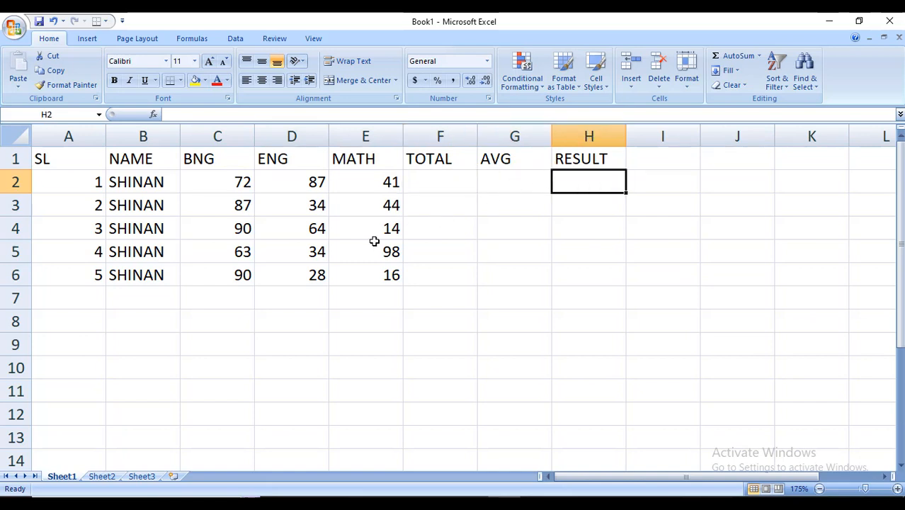
left_click(450, 184)
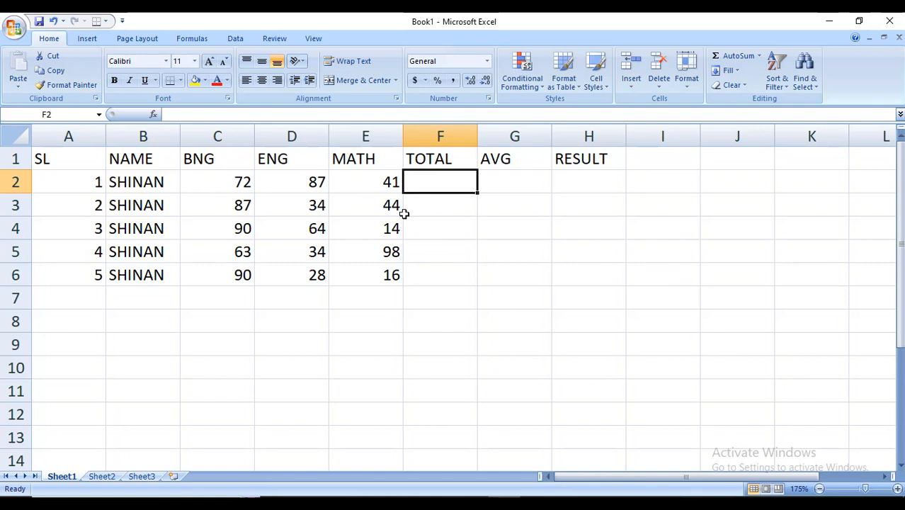
type("=")
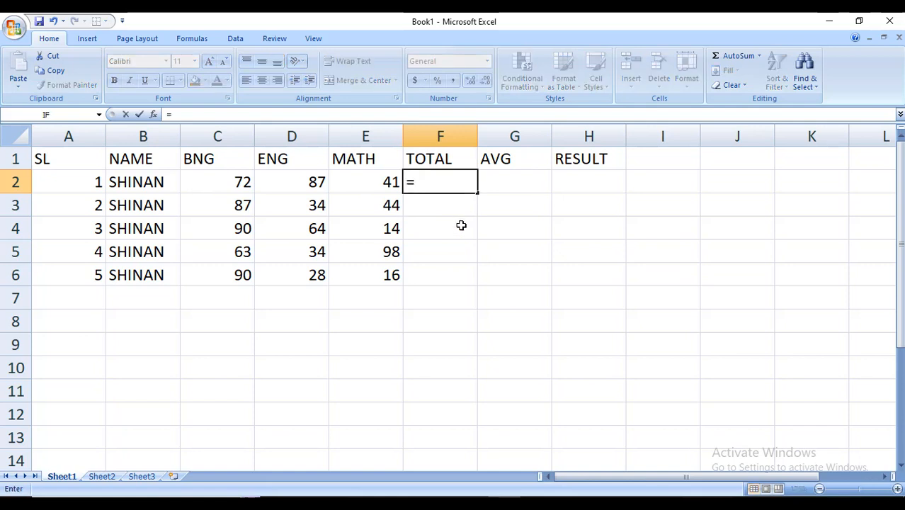
type("SUM(")
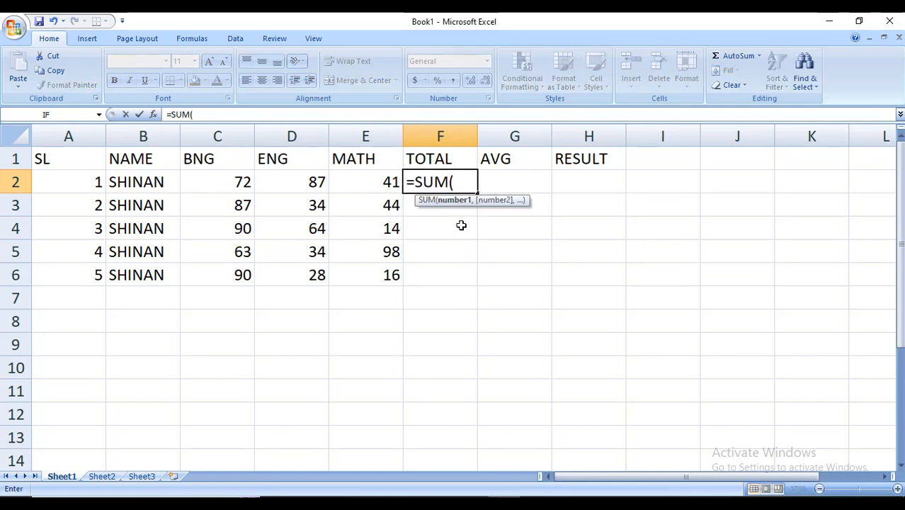
left_click_drag(212, 182, 387, 177)
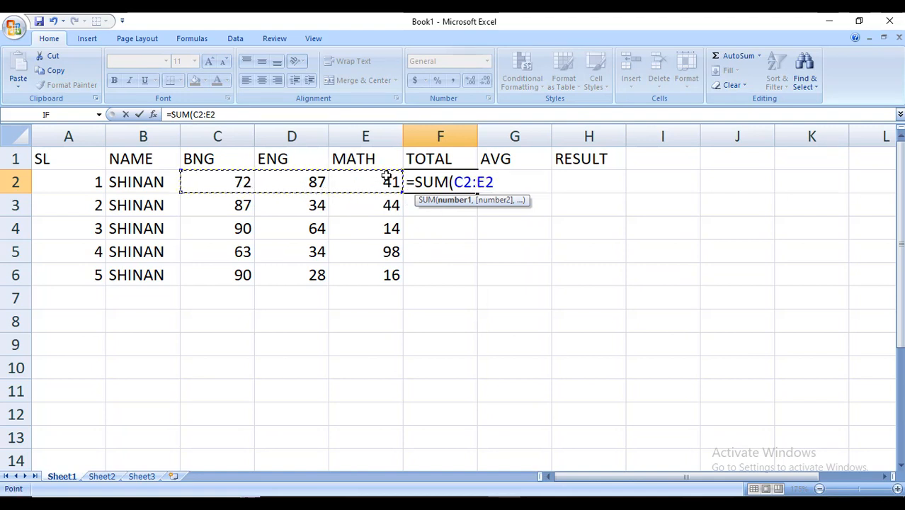
key("Return")
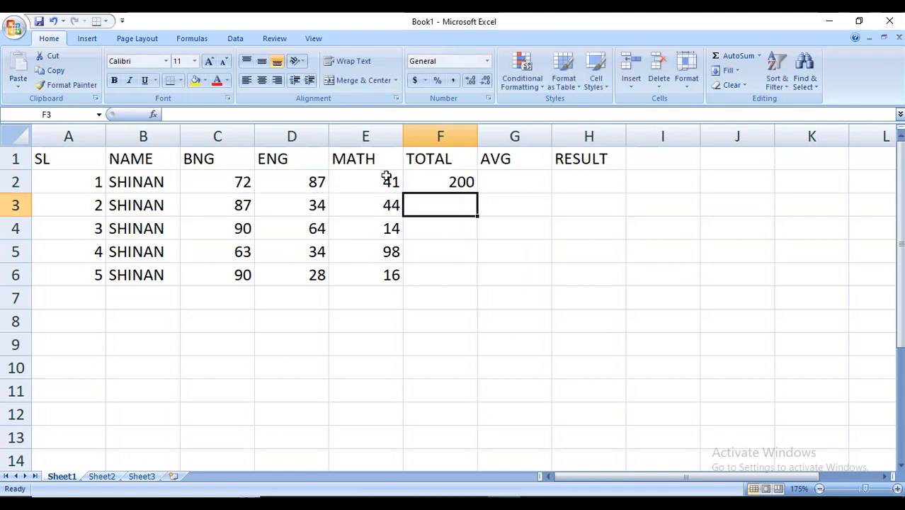
left_click(428, 183)
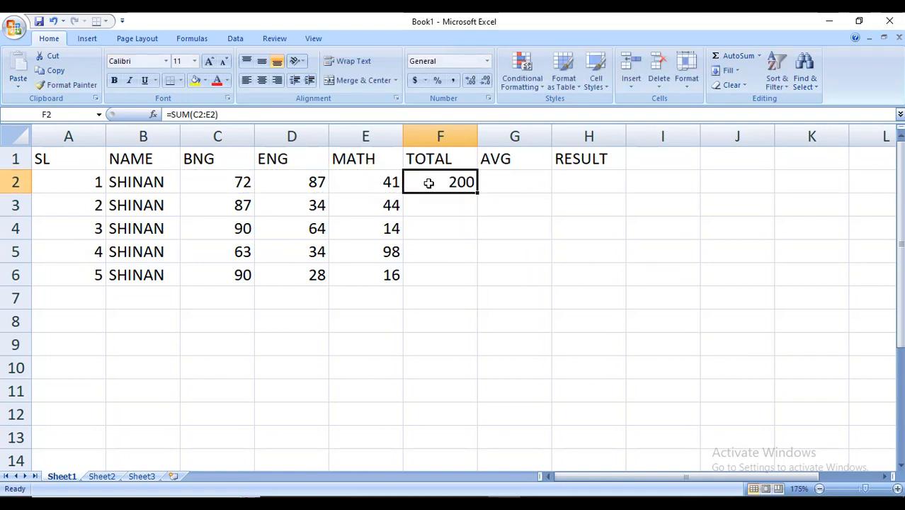
key("Delete")
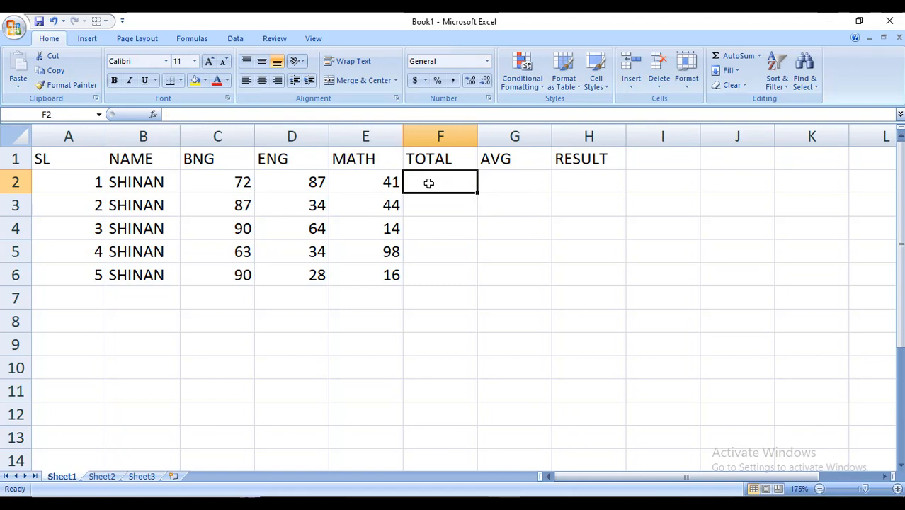
Insert an AutoSum total for row 2 in F2, then clear it again
left_click(450, 228)
left_click(444, 182)
left_click(737, 57)
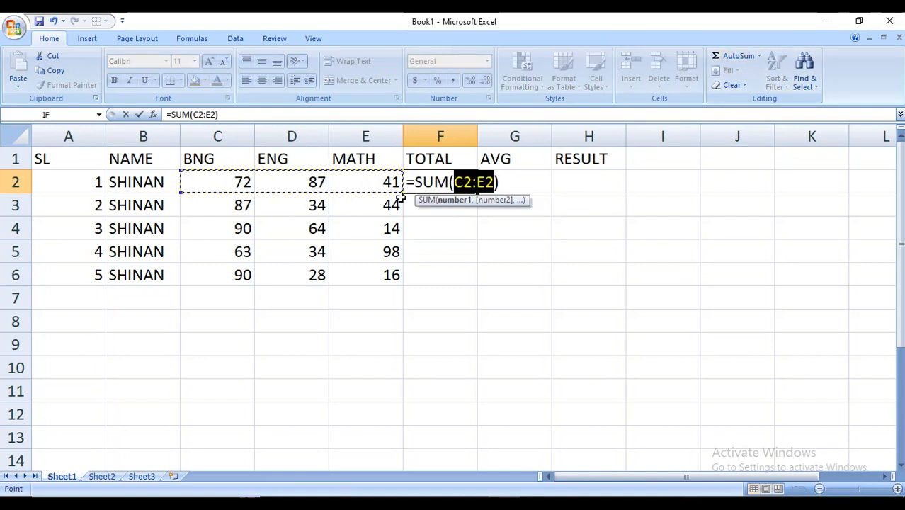
left_click(725, 56)
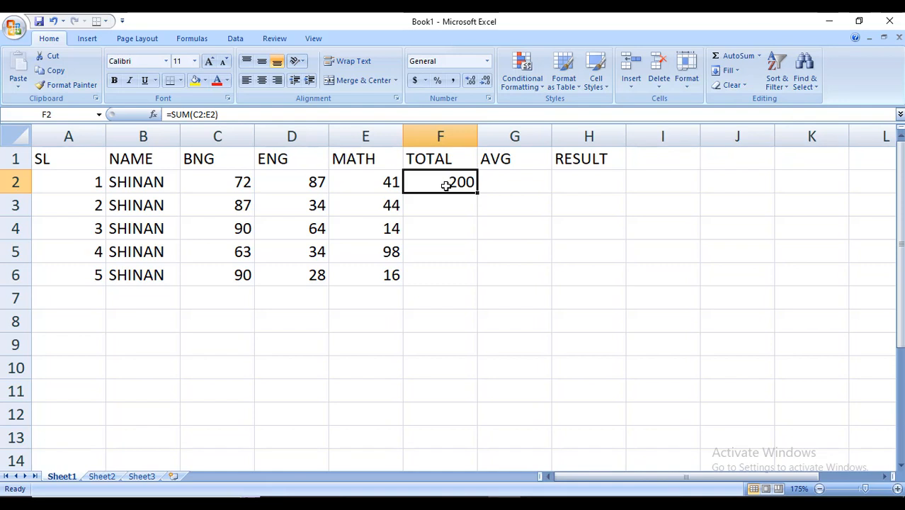
key("Delete")
AutoSum row 2 by selecting C2:F2, then clear the F2 total
left_click_drag(224, 178, 418, 182)
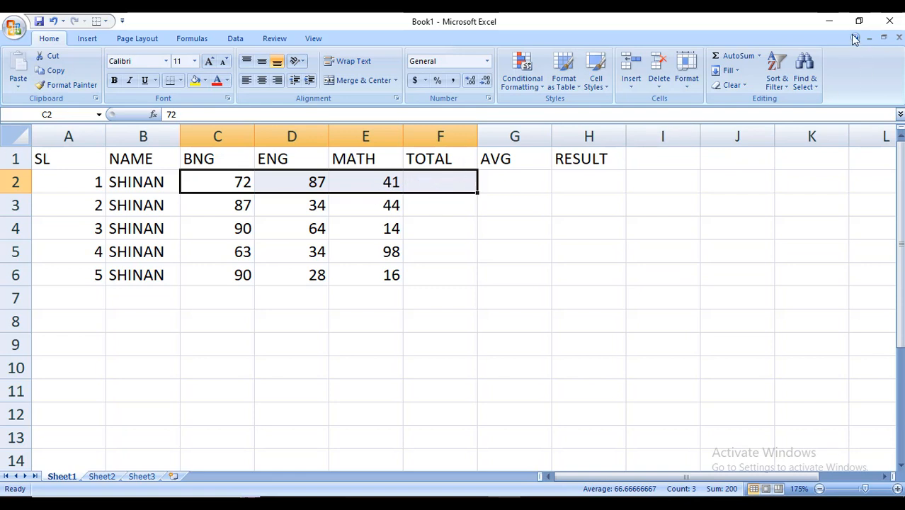
left_click(734, 59)
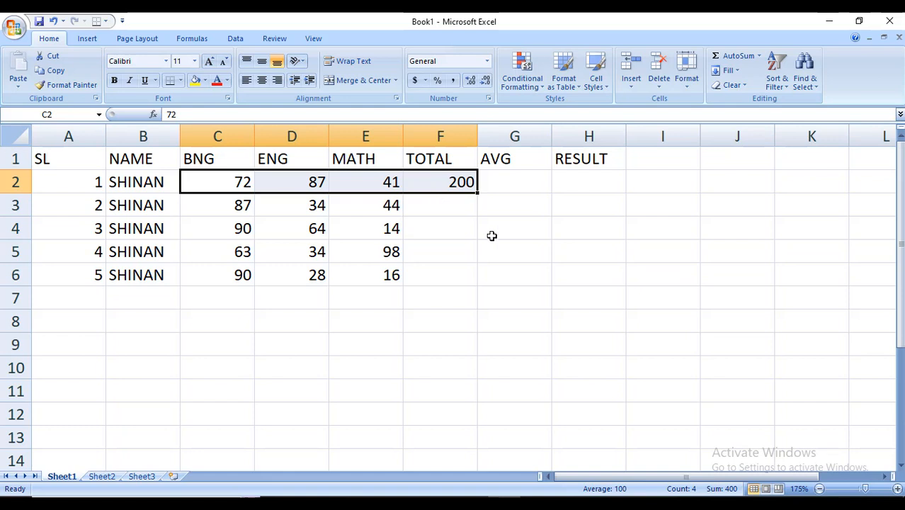
left_click(511, 250)
left_click(464, 187)
key("Delete")
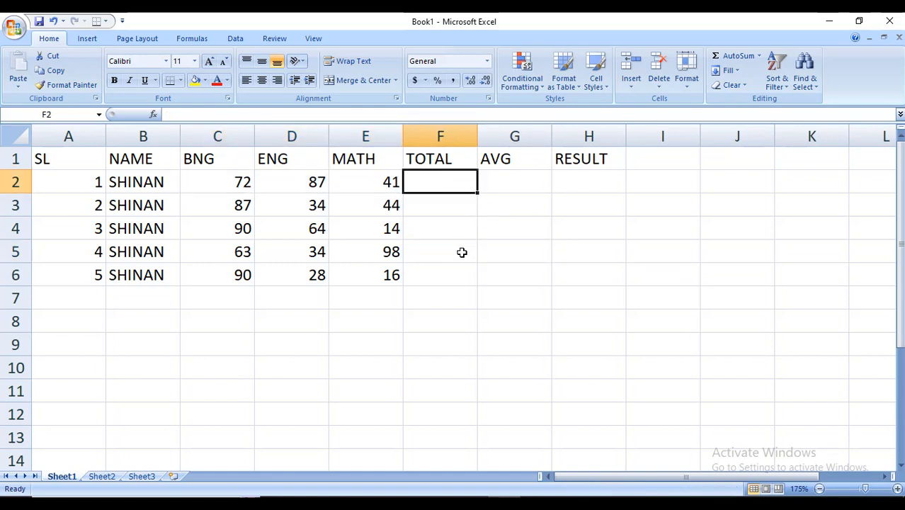
Select C2:F6 and AutoSum to fill the TOTAL column for all five students
left_click(462, 253)
left_click_drag(200, 189, 429, 273)
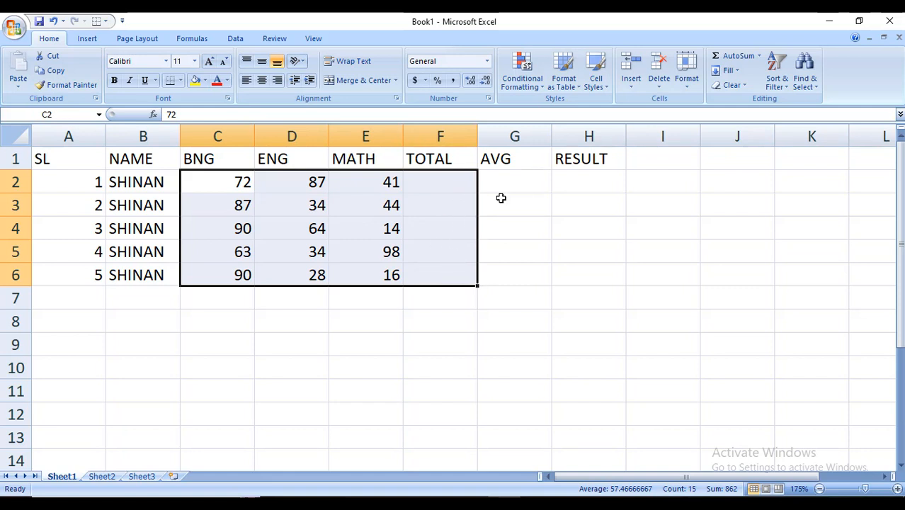
left_click(735, 58)
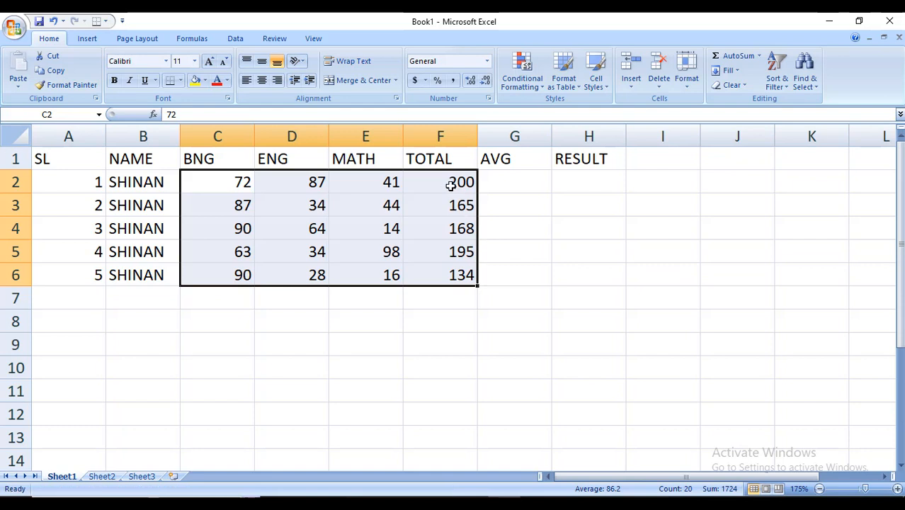
Review the totals in column F and the empty AVG and RESULT cells
left_click_drag(448, 183, 452, 273)
left_click(556, 279)
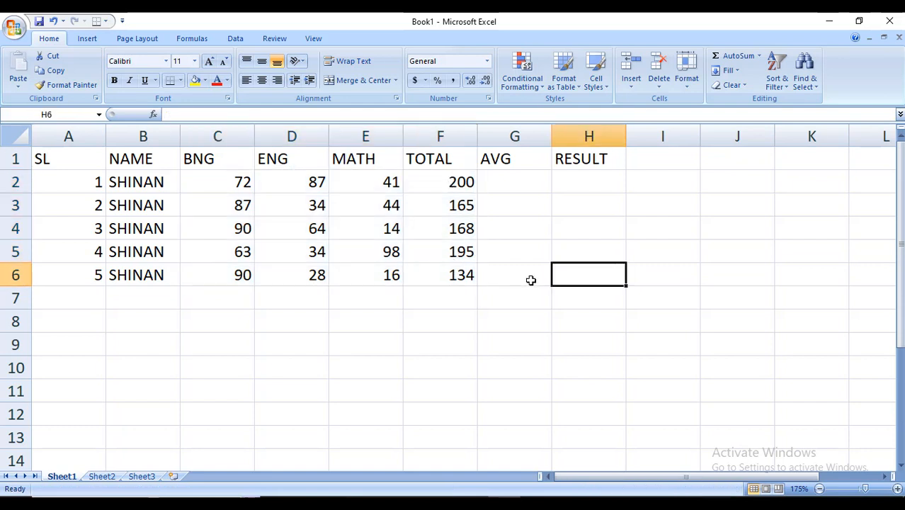
left_click(504, 181)
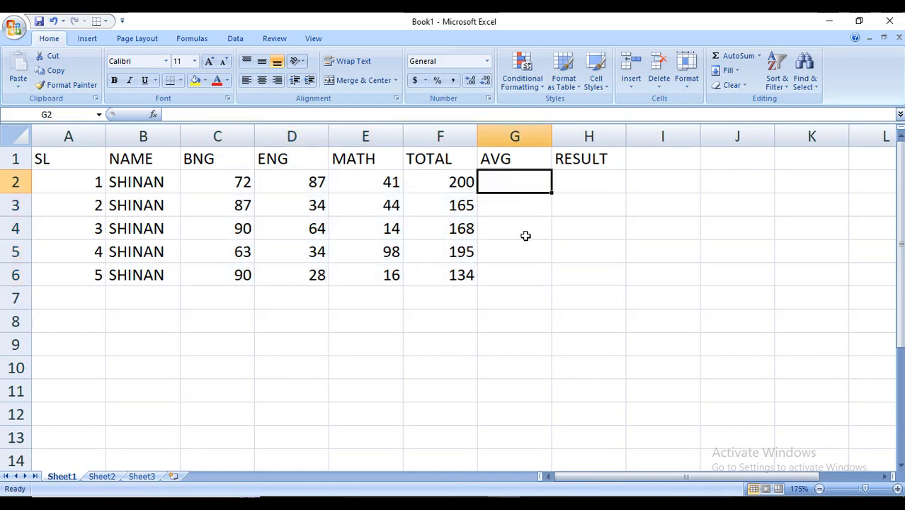
left_click(453, 184)
left_click(518, 182)
left_click(556, 219)
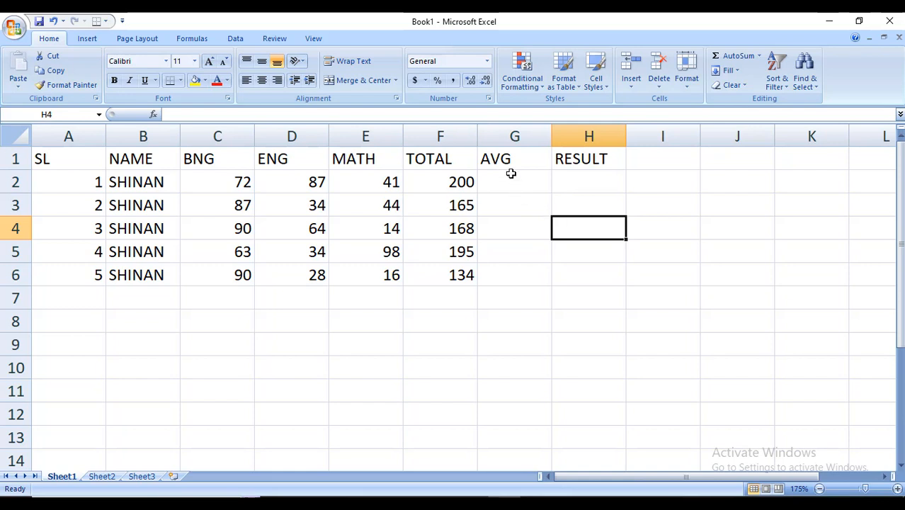
Enter the average formula =F2/300*100 in G2
left_click(511, 181)
type("=")
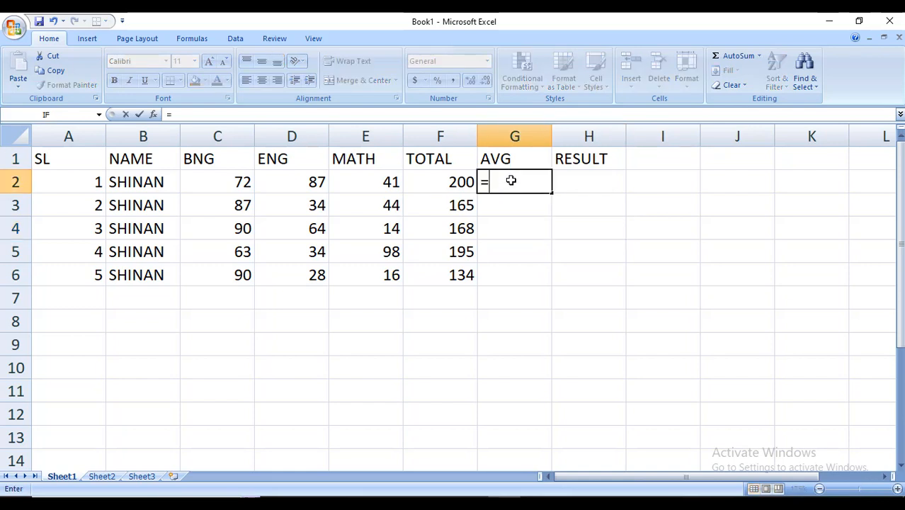
left_click(437, 183)
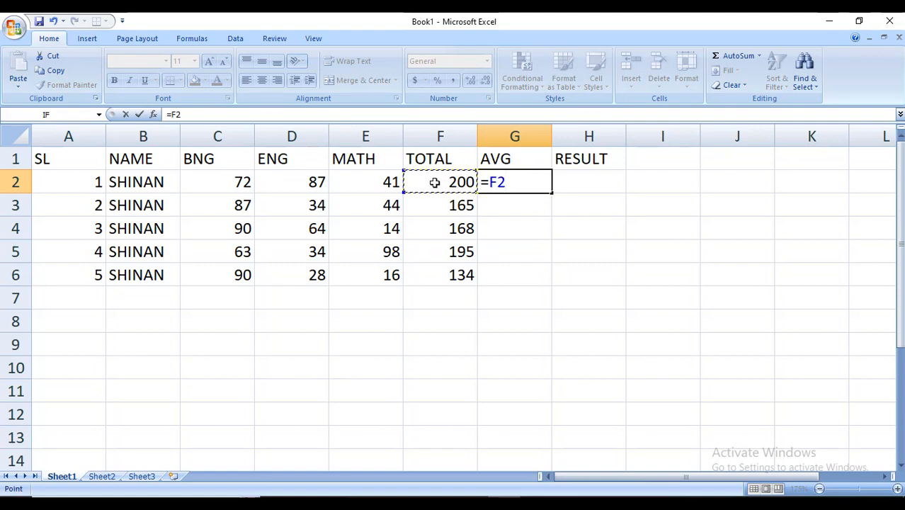
type("/")
type("300")
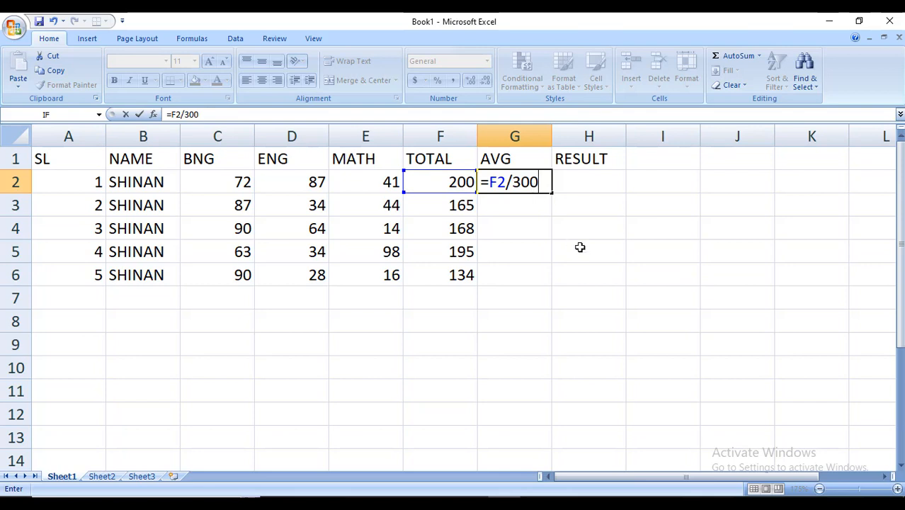
type("*100")
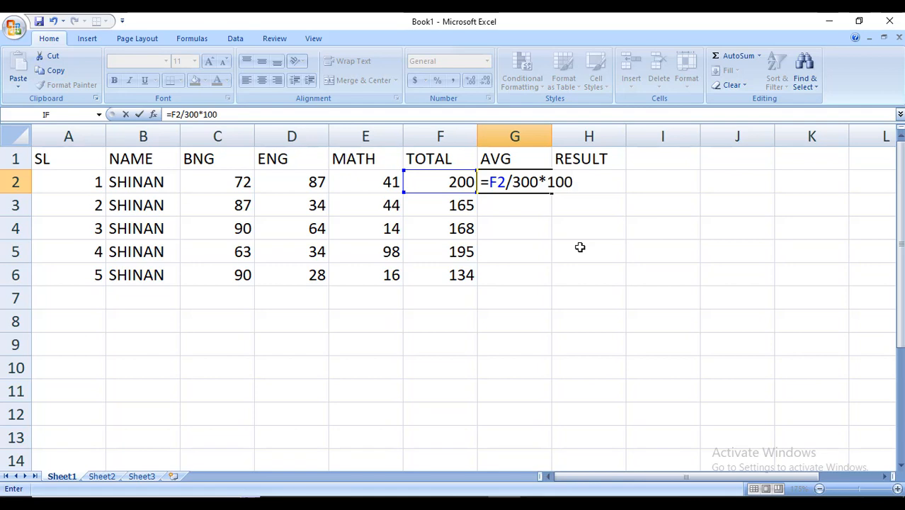
key("Return")
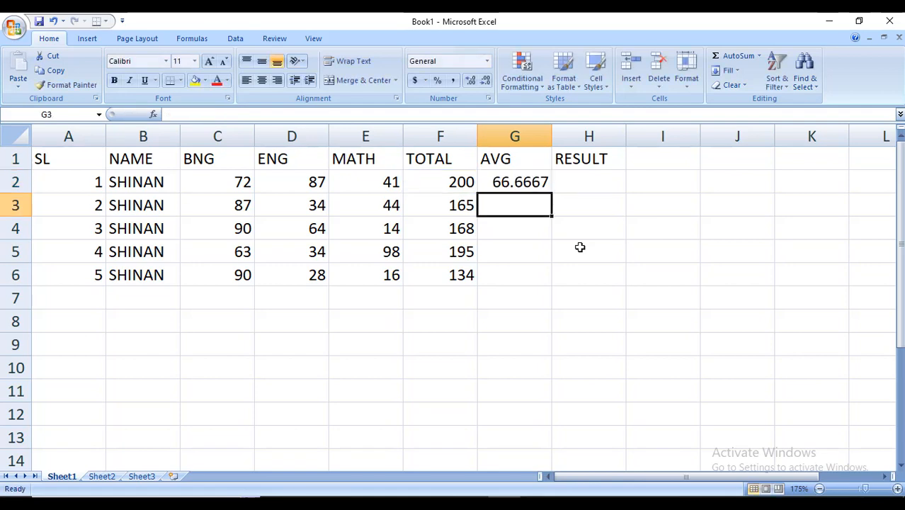
Format the G2 average as a number with no decimal places
left_click(536, 181)
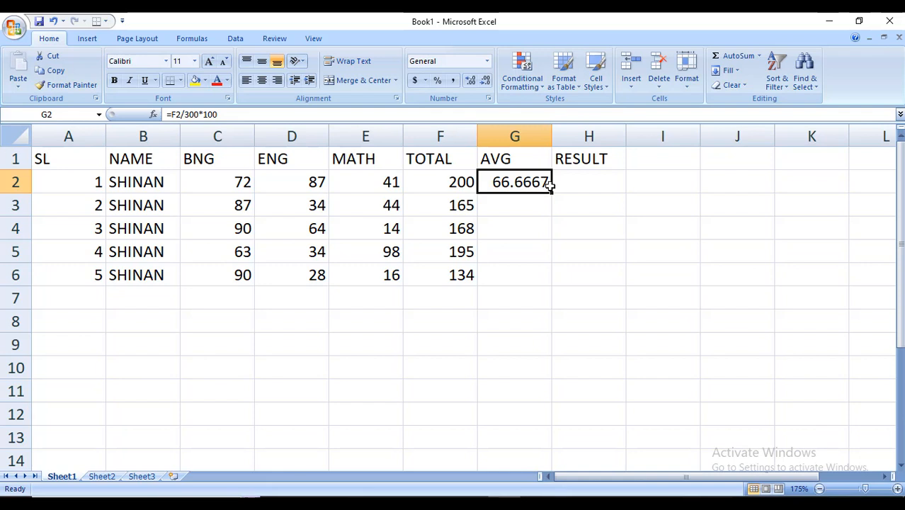
left_click(468, 81)
left_click(469, 81)
left_click(469, 82)
left_click(468, 81)
left_click(468, 82)
left_click(487, 80)
left_click(486, 80)
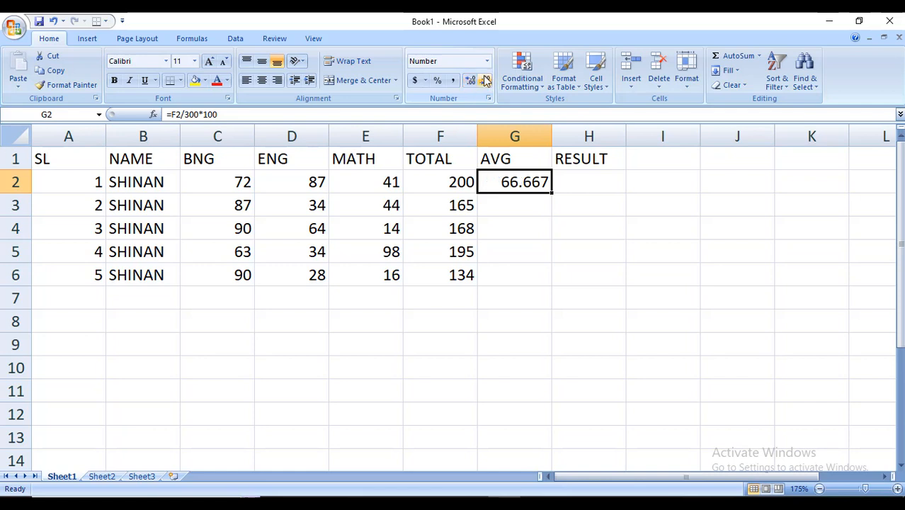
left_click(486, 80)
left_click(486, 80)
left_click(486, 80)
Fill the average formula down from G2 through G6
double_click(551, 192)
left_click(549, 315)
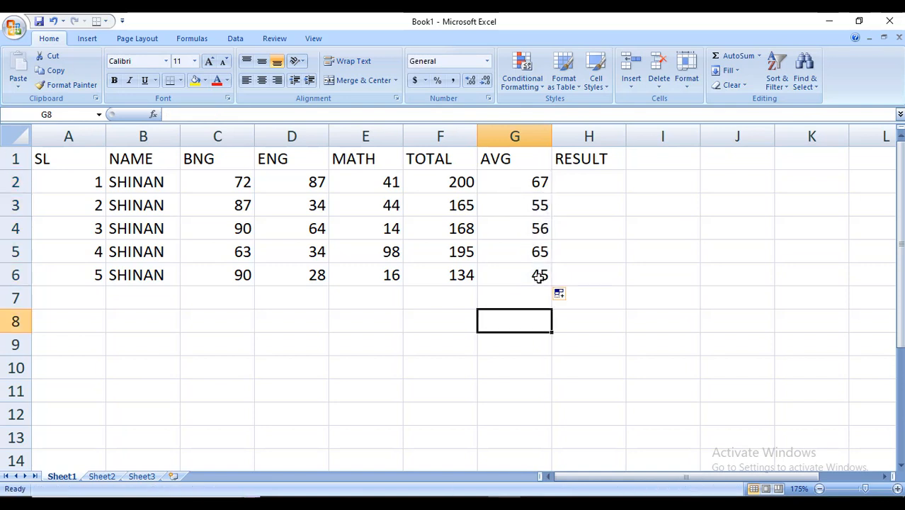
left_click_drag(514, 184, 530, 275)
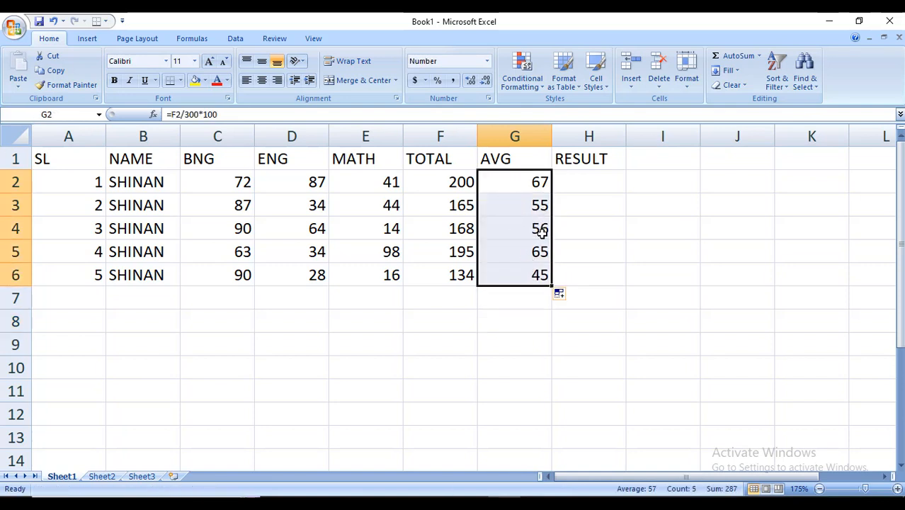
left_click(611, 270)
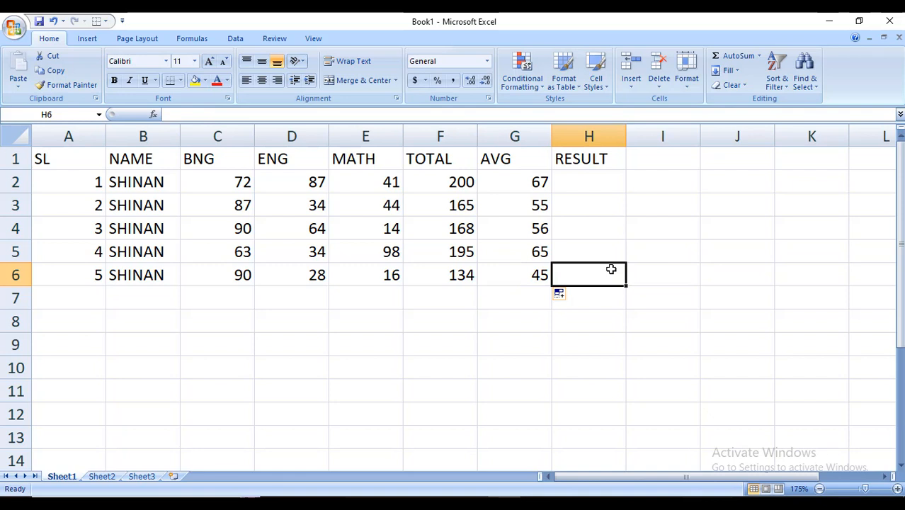
left_click(592, 189)
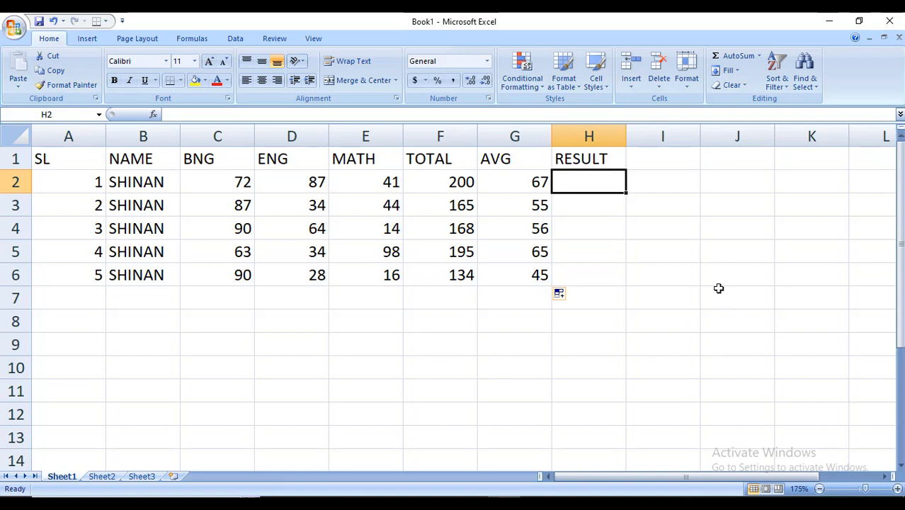
left_click(621, 306)
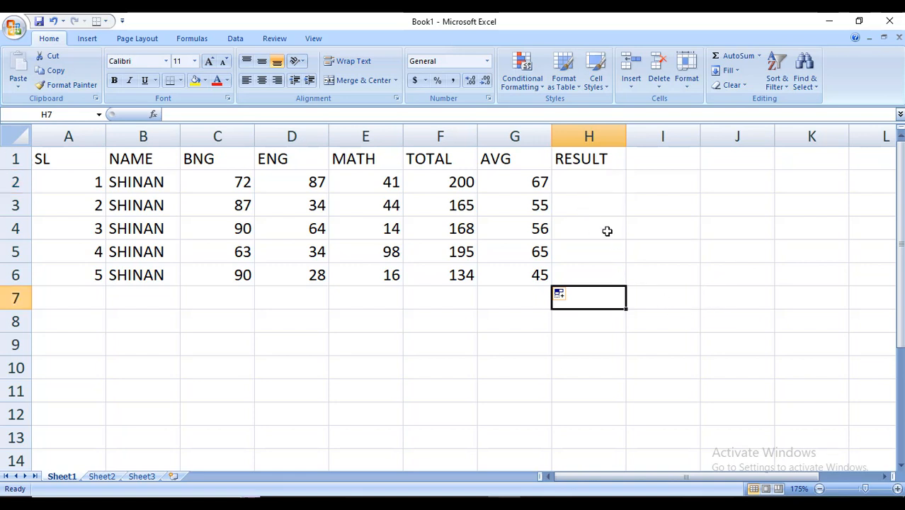
Begin an IF formula in H2 that returns "A+" when G2 is at least 80
left_click(586, 178)
type("=")
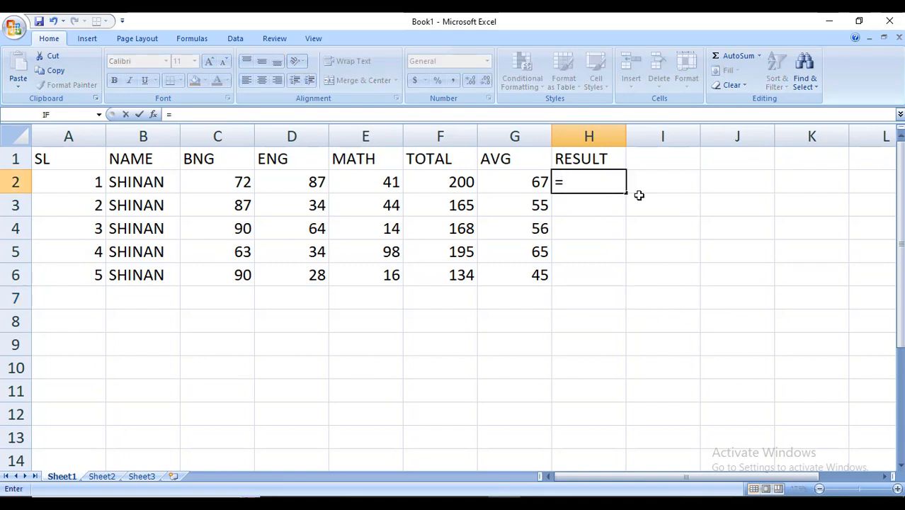
type("IF(")
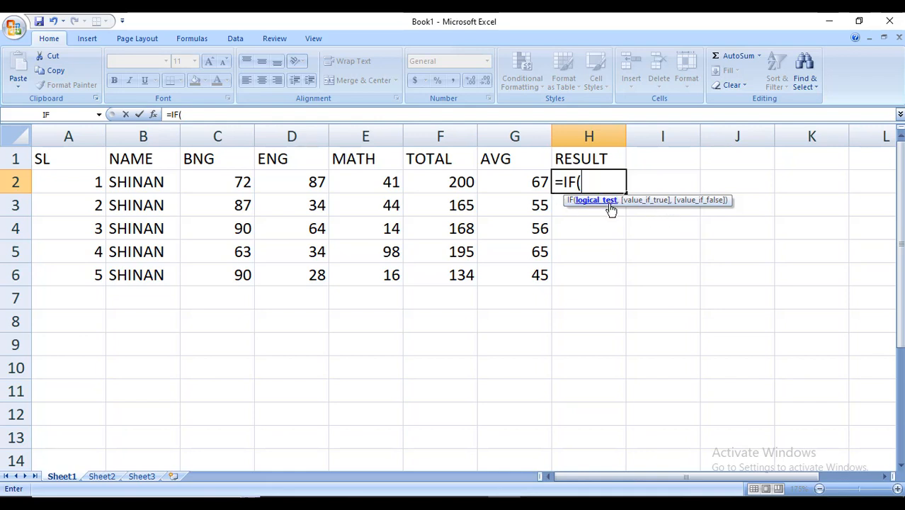
left_click(518, 188)
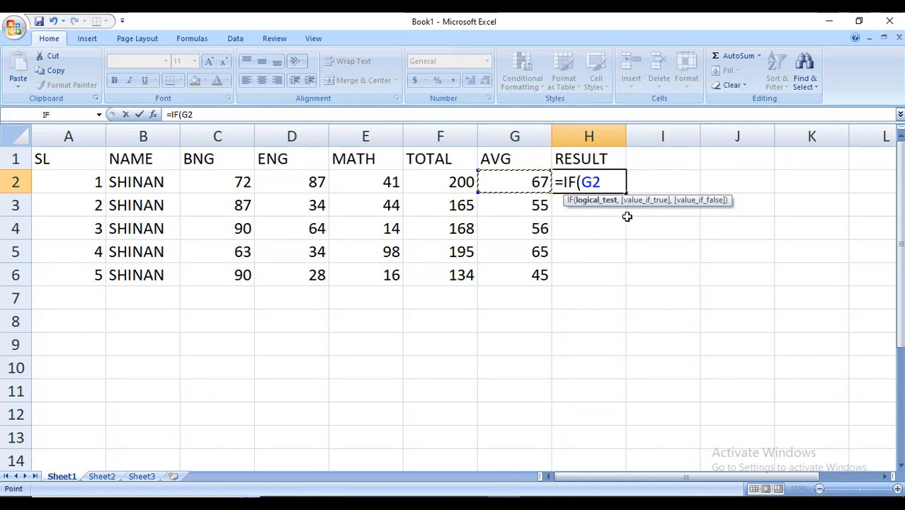
type(">=80,")
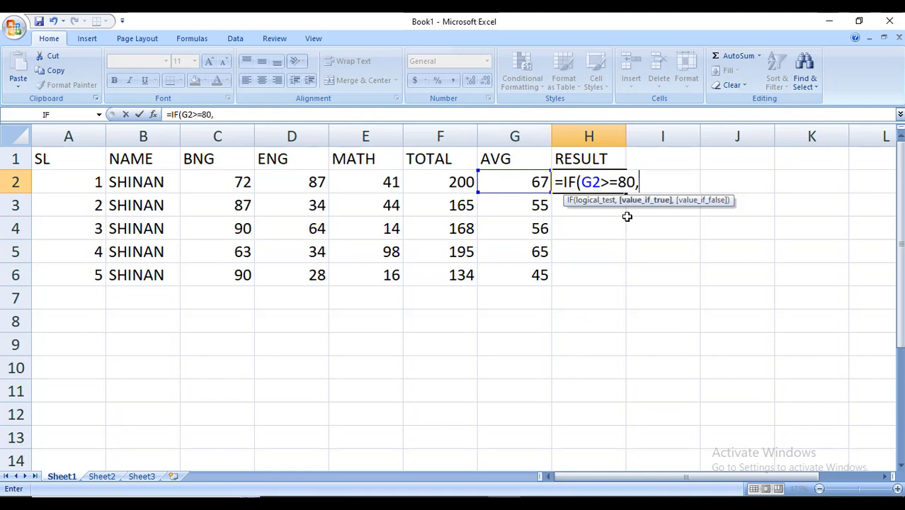
type("\"A+\",")
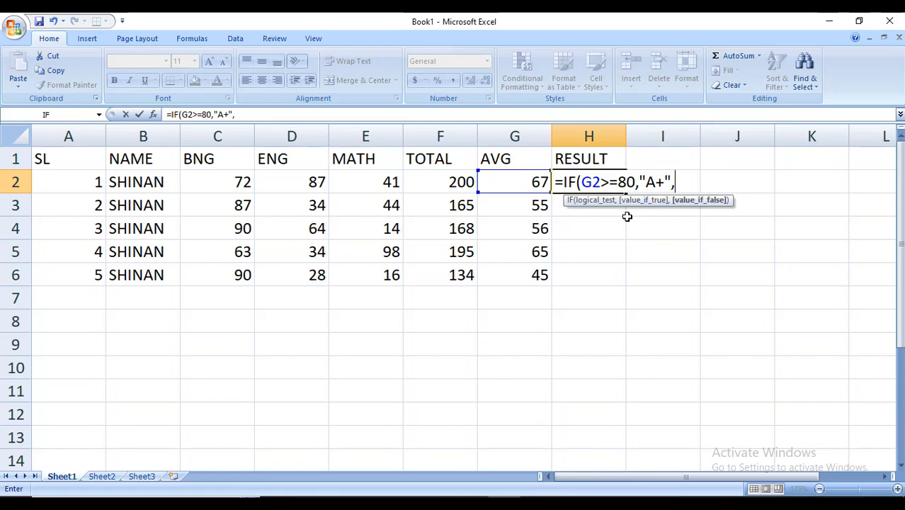
type("IF(")
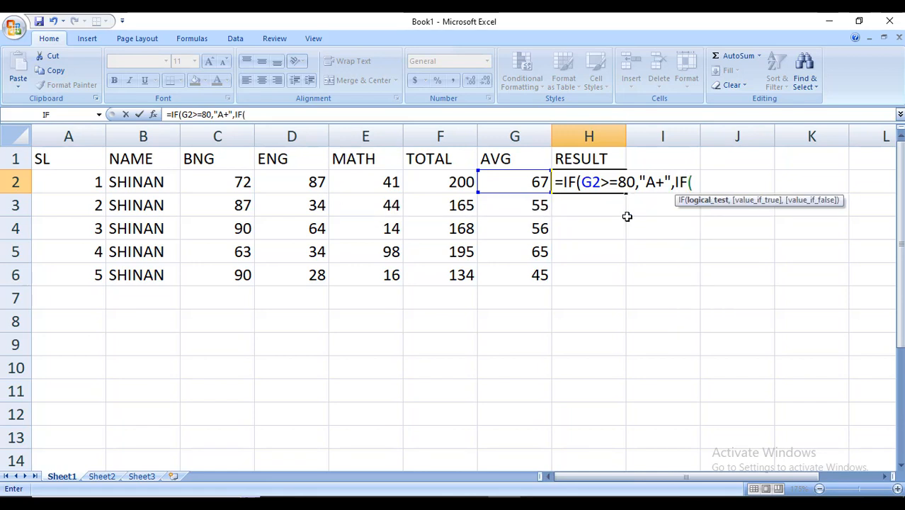
Nest IF conditions returning "A" when G2 is at least 70 and "A-" when at least 60
left_click(522, 182)
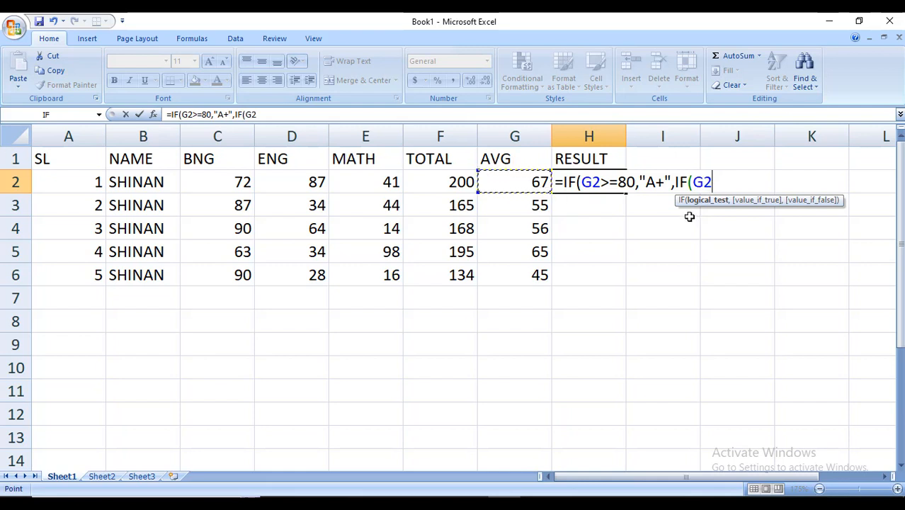
type(">=70")
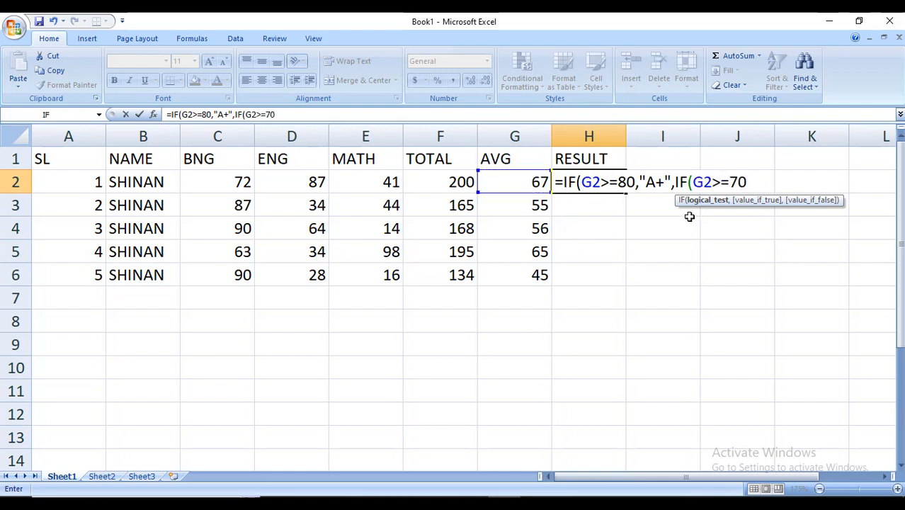
type(",\"A\"")
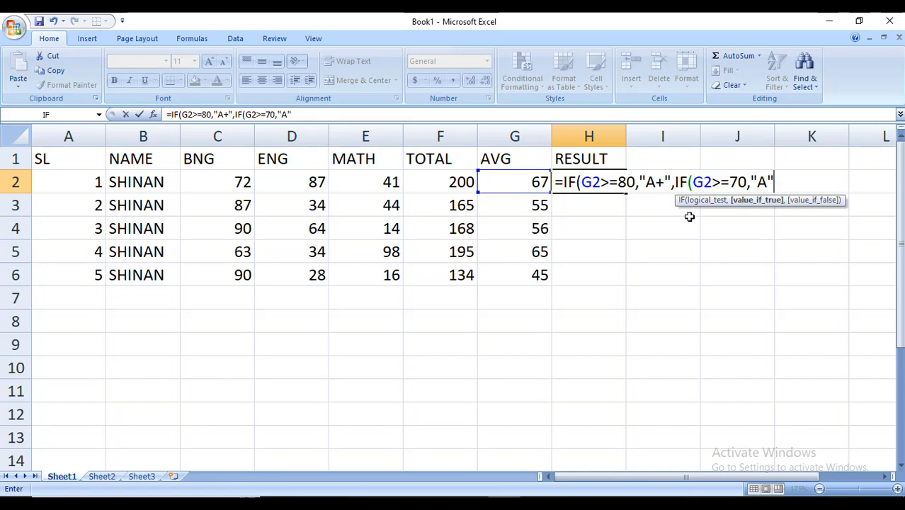
type(",IF")
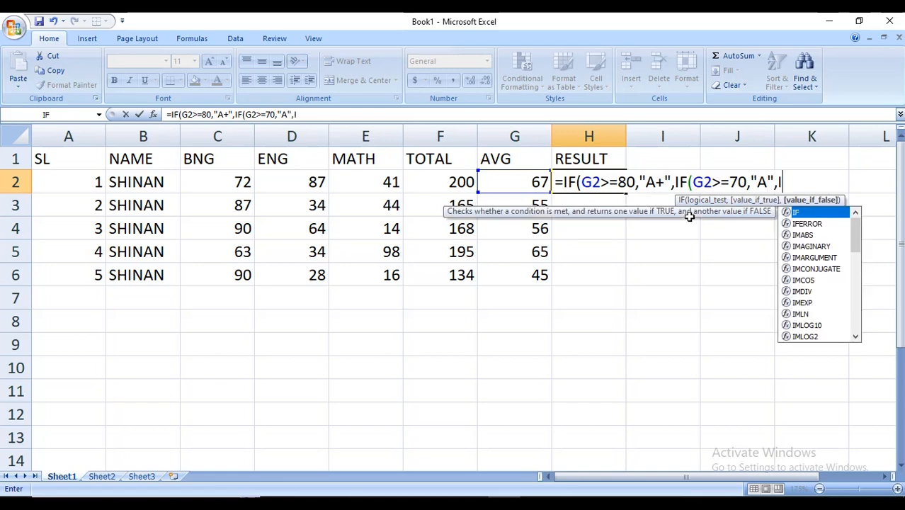
type("(")
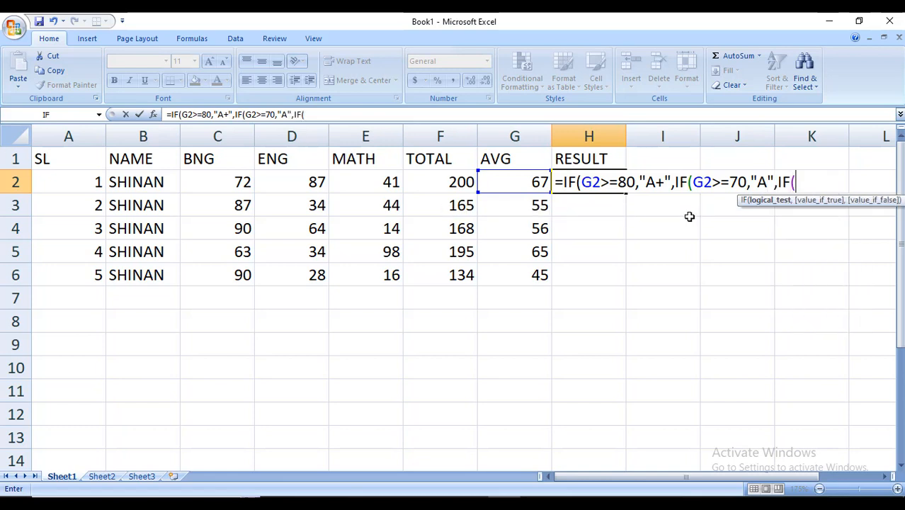
left_click(523, 181)
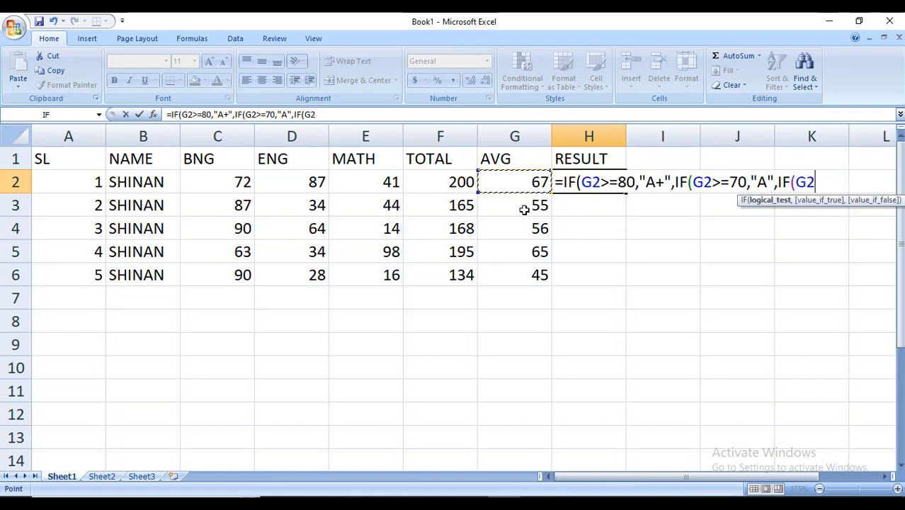
type(">=")
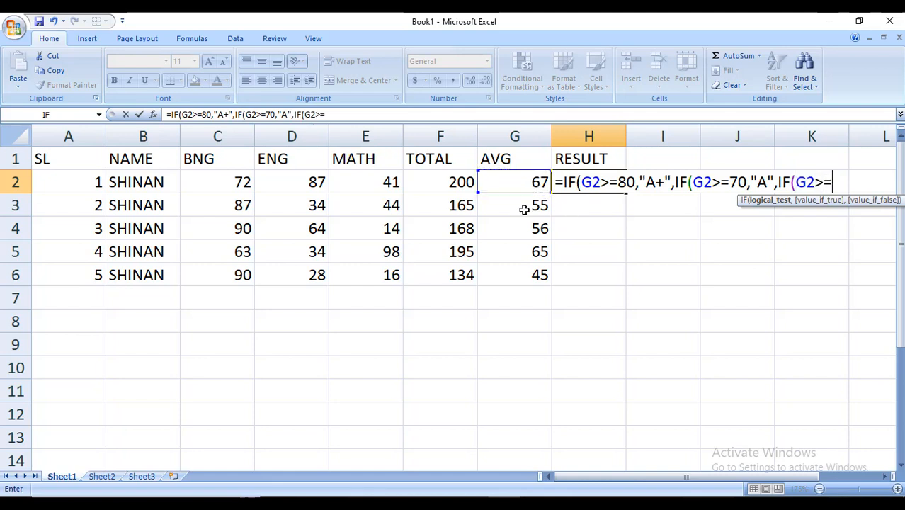
type("60,\"A")
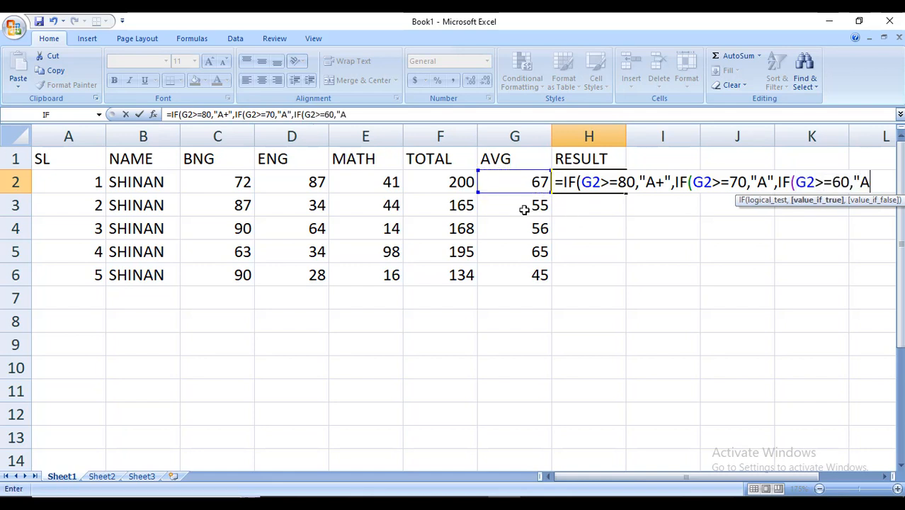
type("-\",IF")
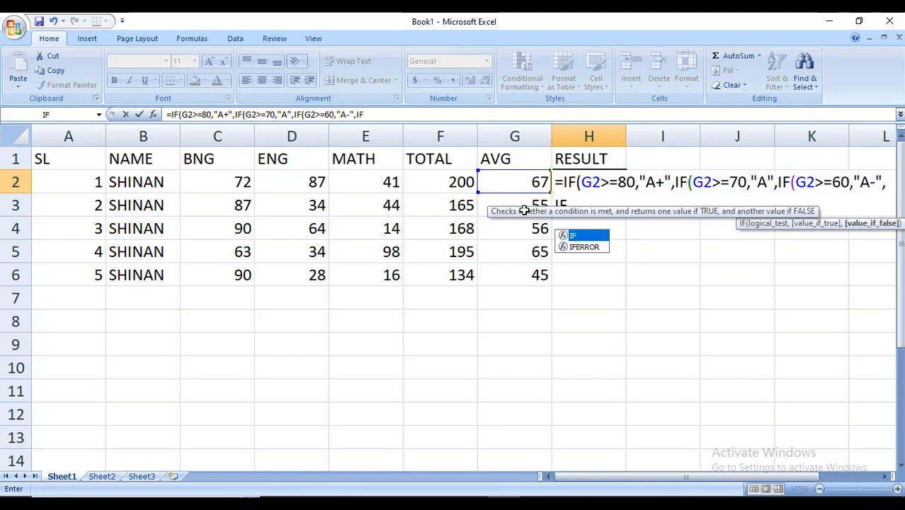
type("(")
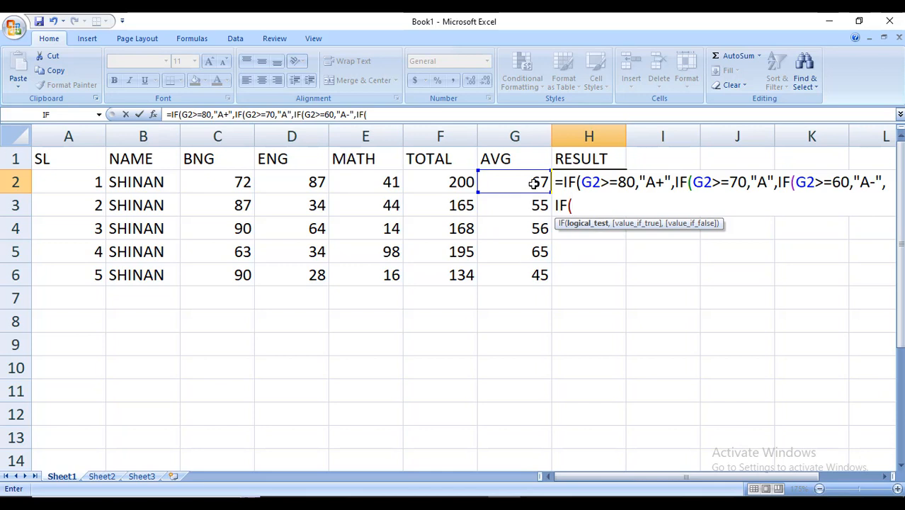
Nest IF conditions returning "B" when G2 is at least 50 and "C" when at least 40
left_click(534, 183)
type(">=")
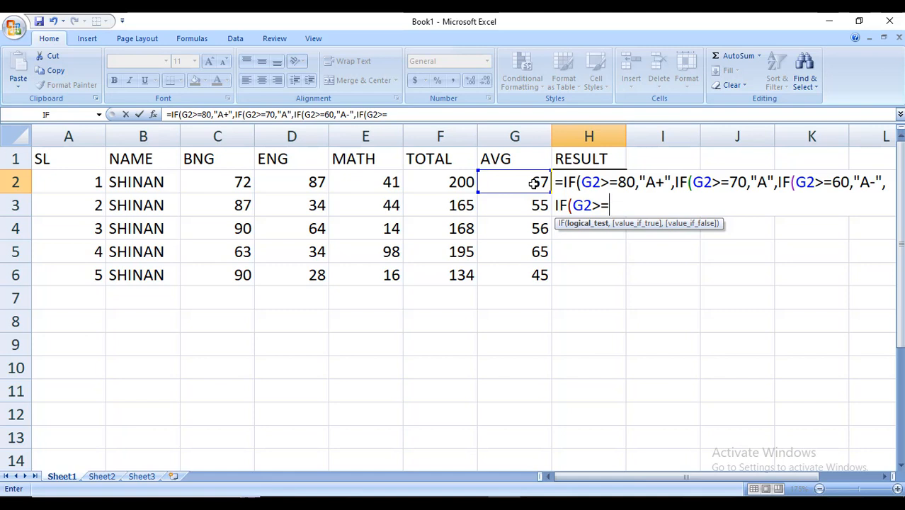
type("50,\"")
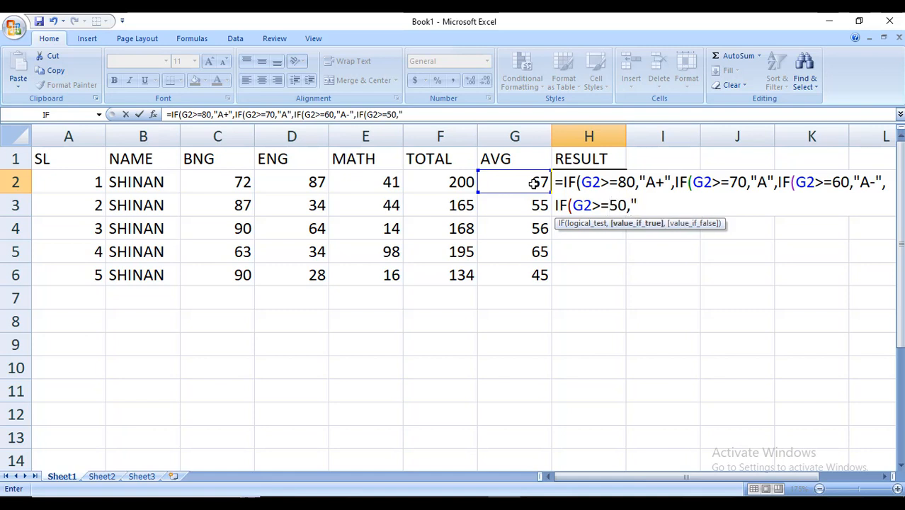
type("B\",I")
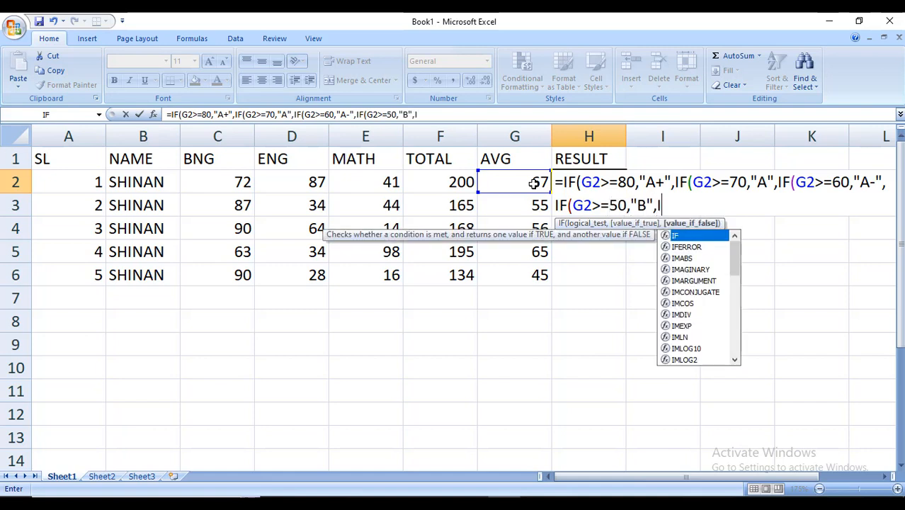
type("F(")
left_click(533, 183)
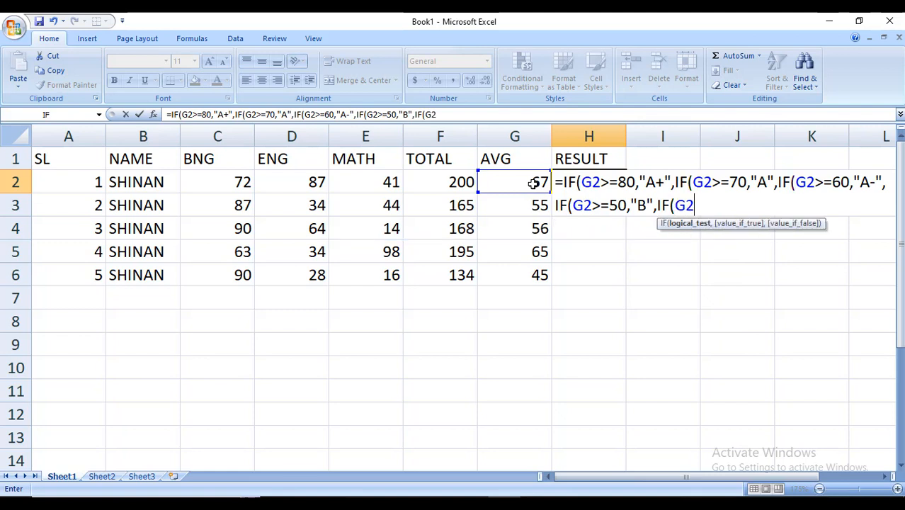
type(">=")
type("40,")
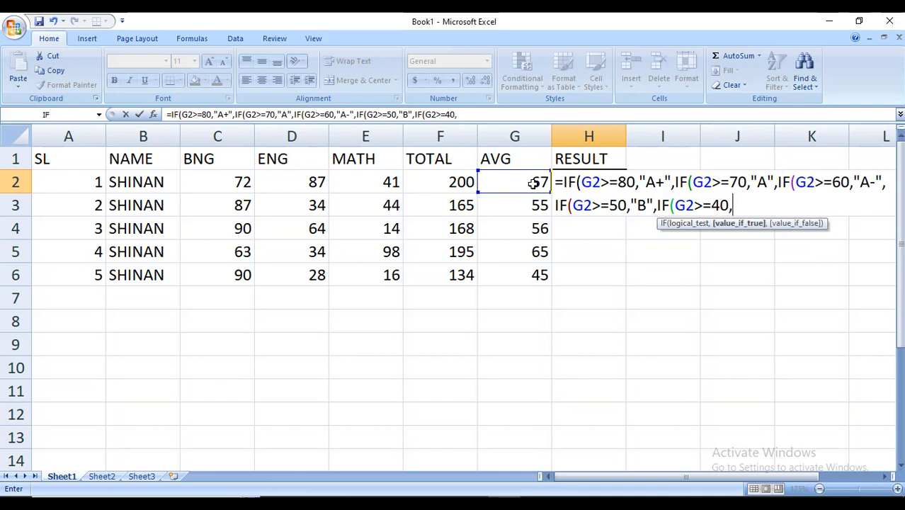
type("\"C\",IF(")
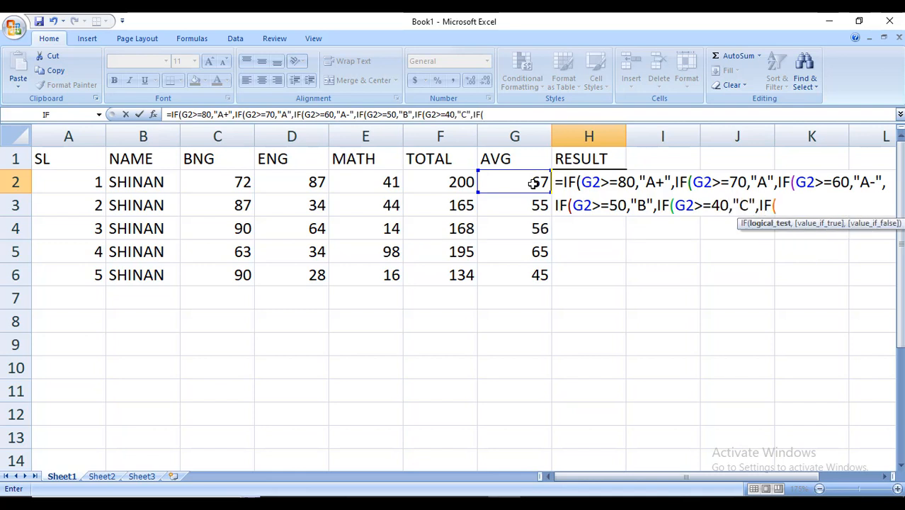
Nest one more IF condition returning "D" when G2 is at least 33
left_click(531, 182)
type(">=")
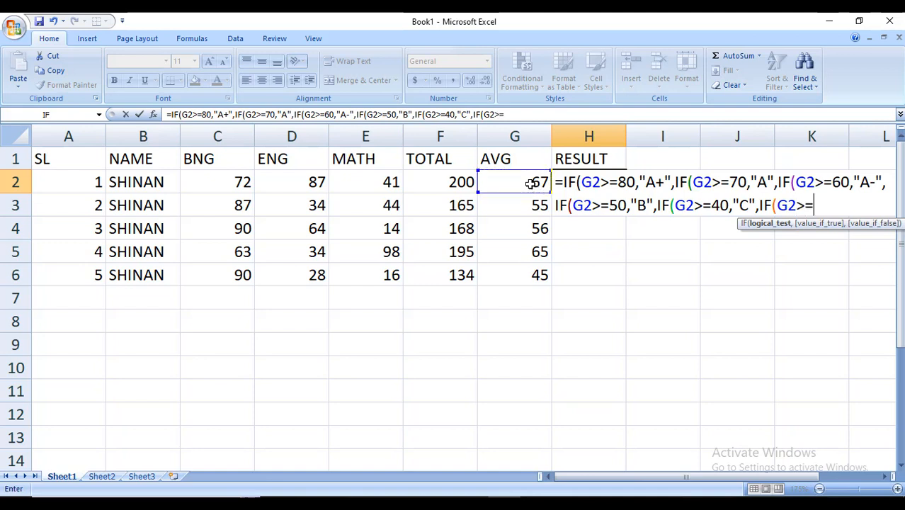
type("33,")
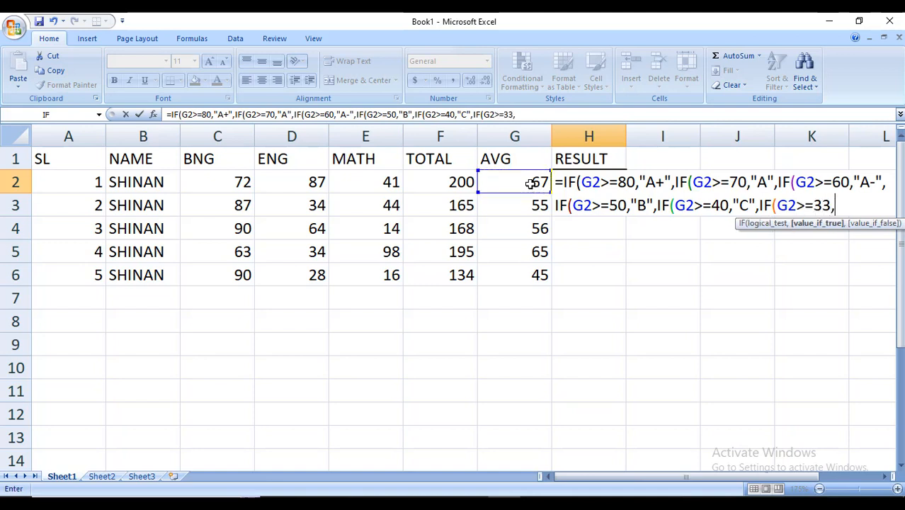
type("\"D\",")
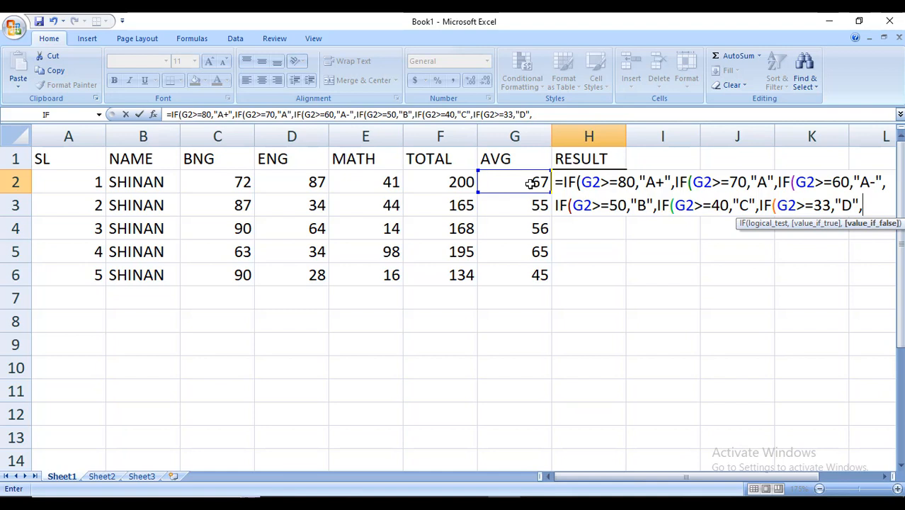
Finish the formula with "FAIL" as the final result, close all six parentheses and confirm it
type("\"FAILA")
key("BackSpace")
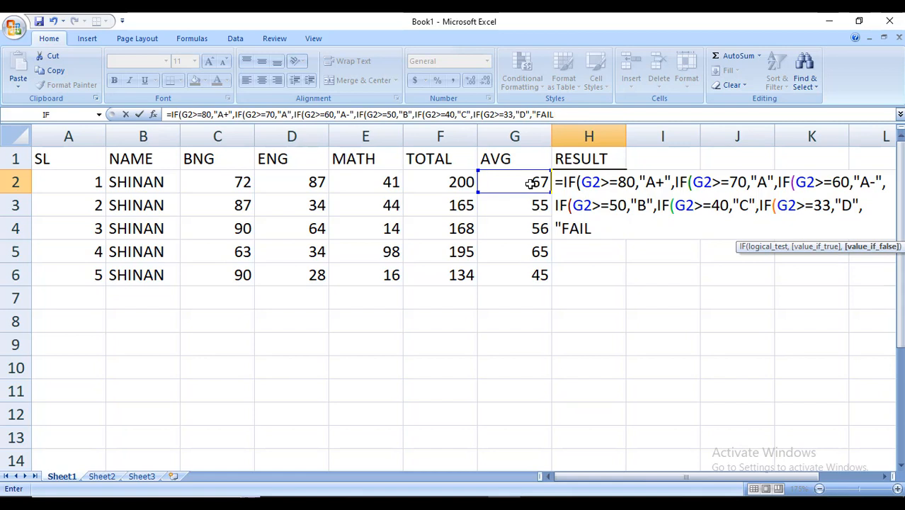
type("\"")
type("))))))")
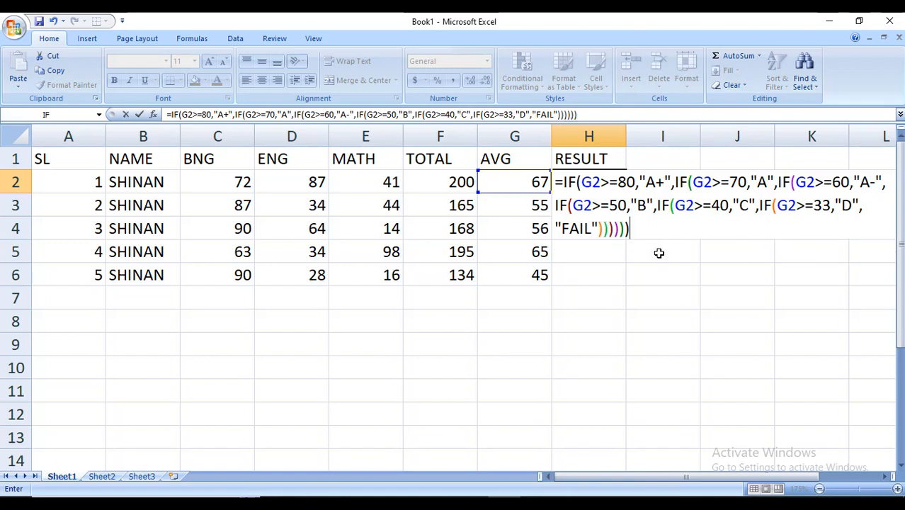
key("Return")
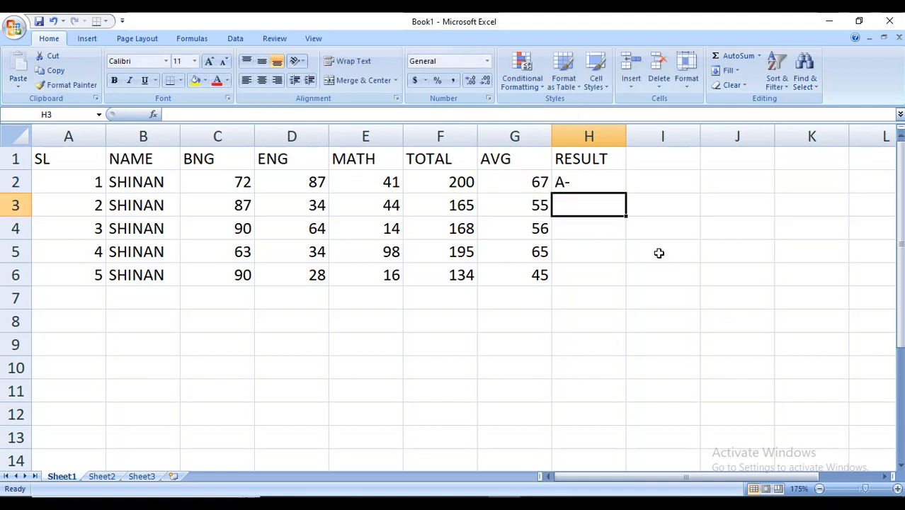
Center-align the H2 result and all cells of the table A1:H6
left_click(595, 187)
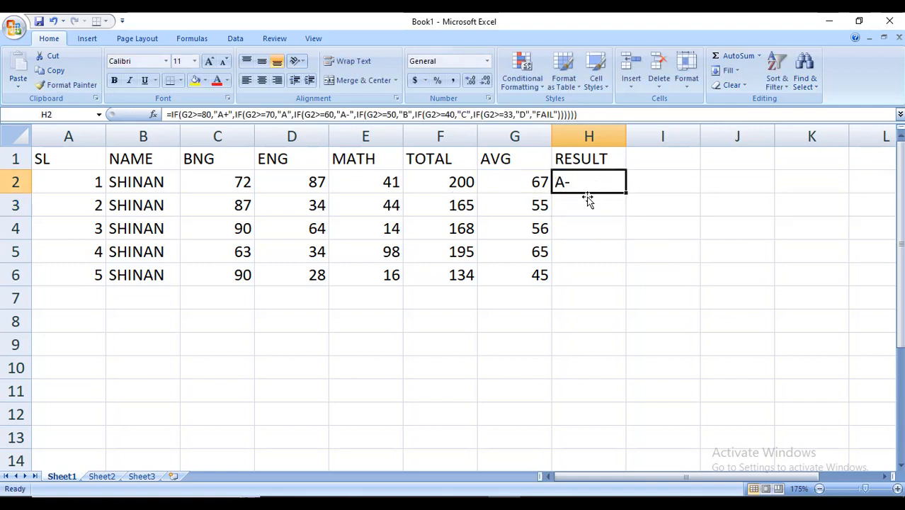
left_click(261, 81)
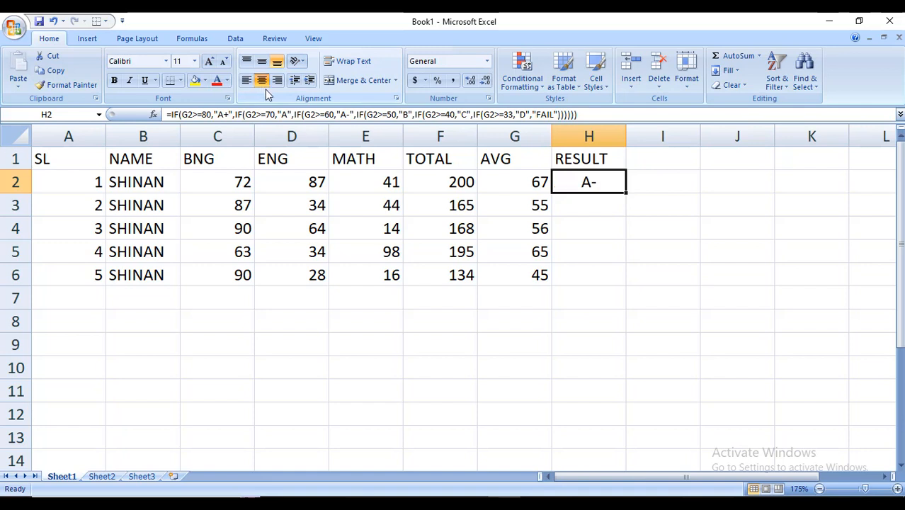
left_click_drag(79, 163, 568, 272)
left_click(262, 81)
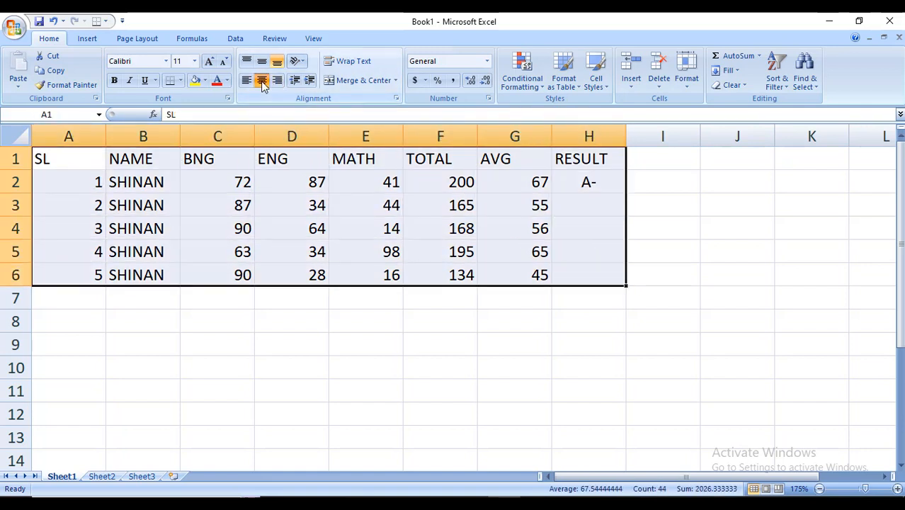
left_click(348, 223)
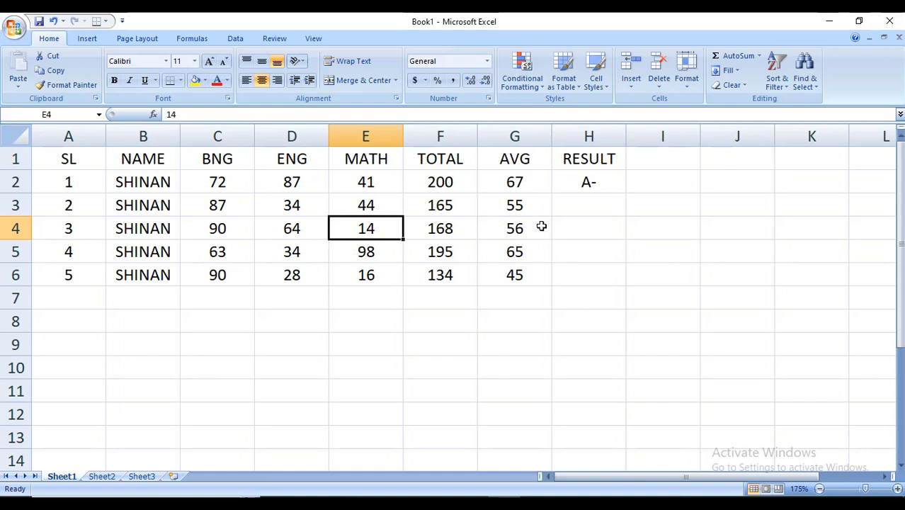
Fill the grade formula down from H2 through H6
left_click(603, 181)
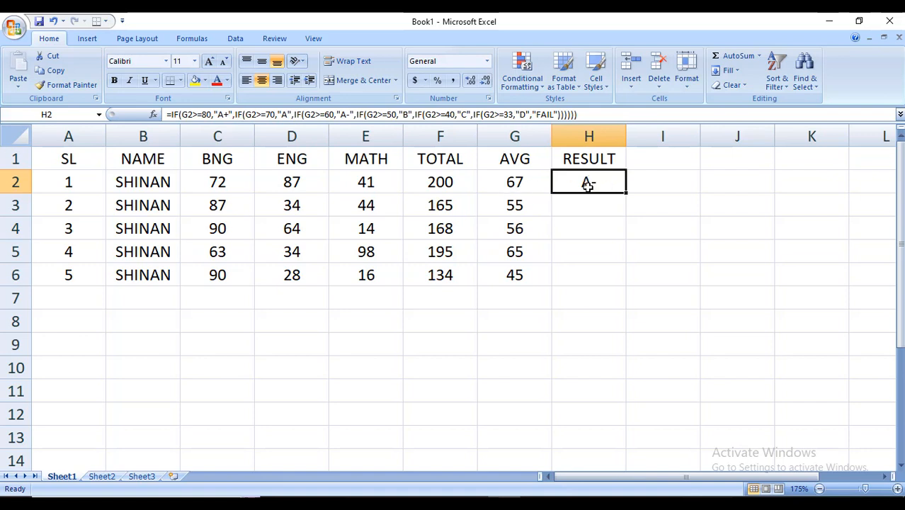
left_click(627, 237)
left_click(595, 186)
left_click_drag(628, 193, 629, 285)
left_click(604, 326)
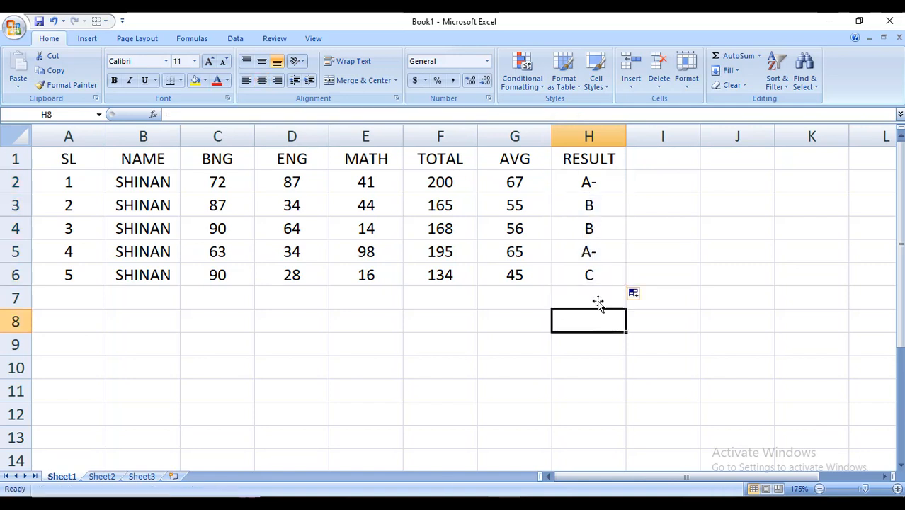
left_click(629, 363)
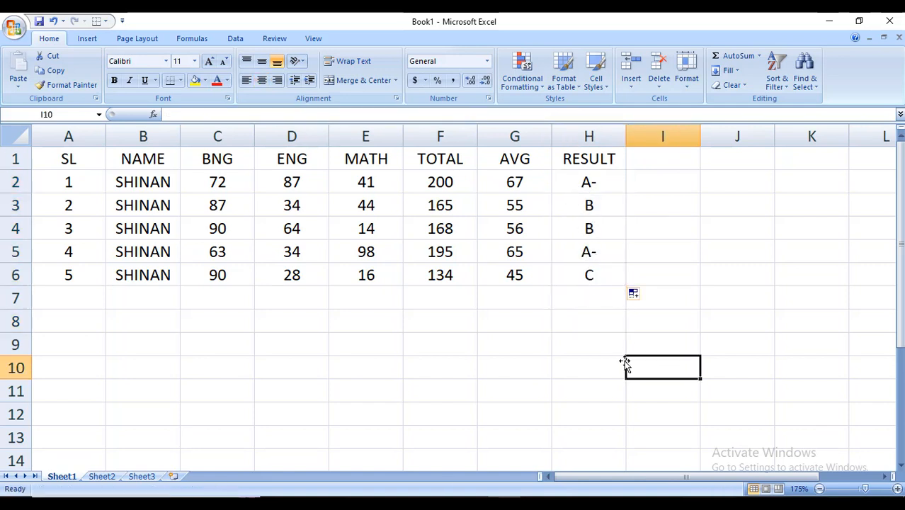